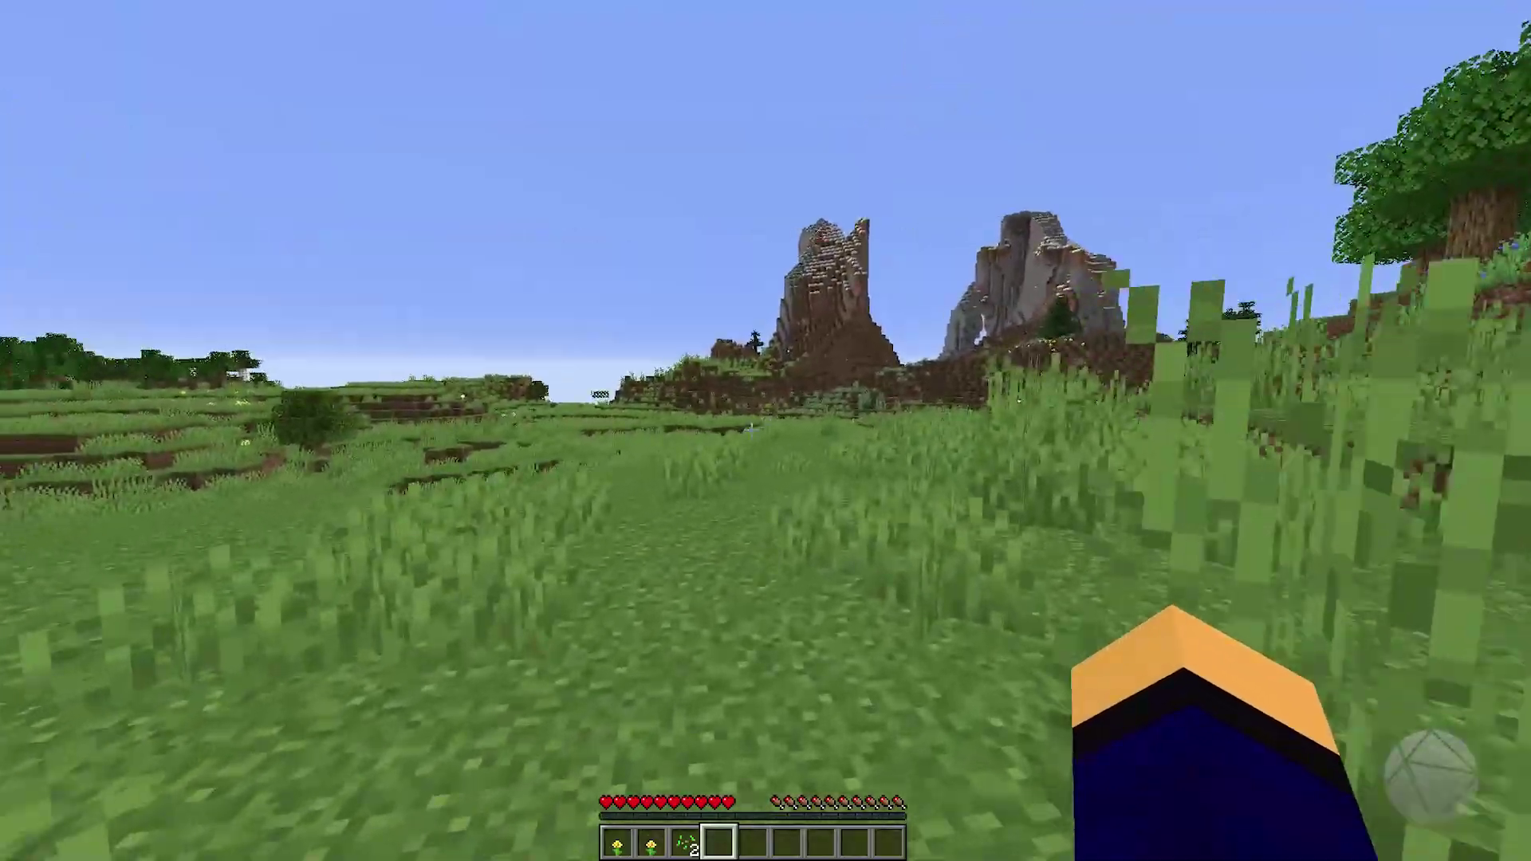
Pause Minecraft with the Game Menu to get back to the server console
{"action": "key", "text": "Escape"}
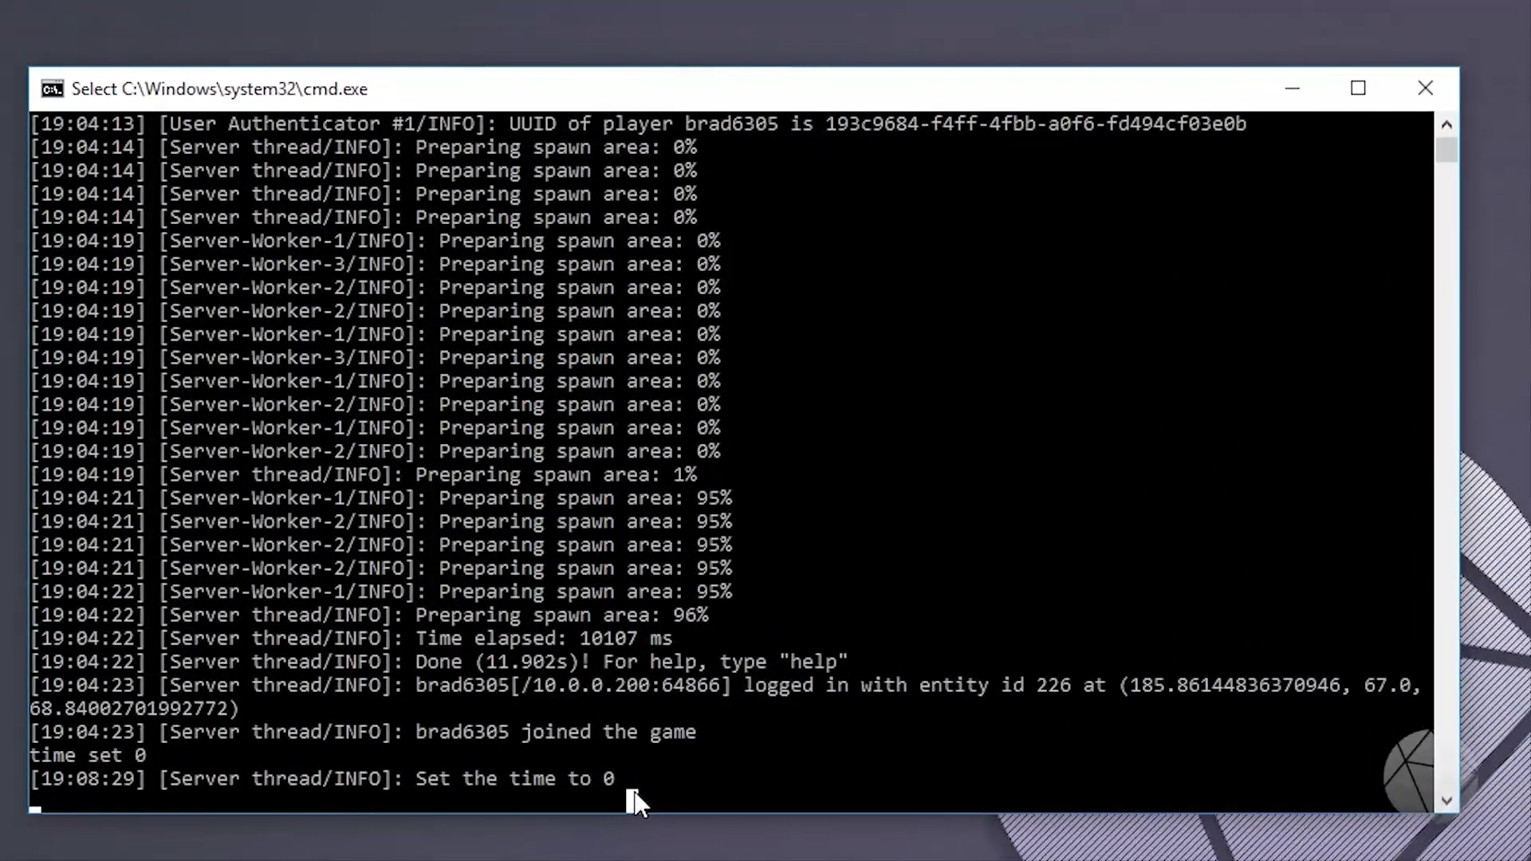
Stop the server with the 'stop' command, then close its console window
{"action": "type", "text": "stop"}
{"action": "key", "text": "Return"}
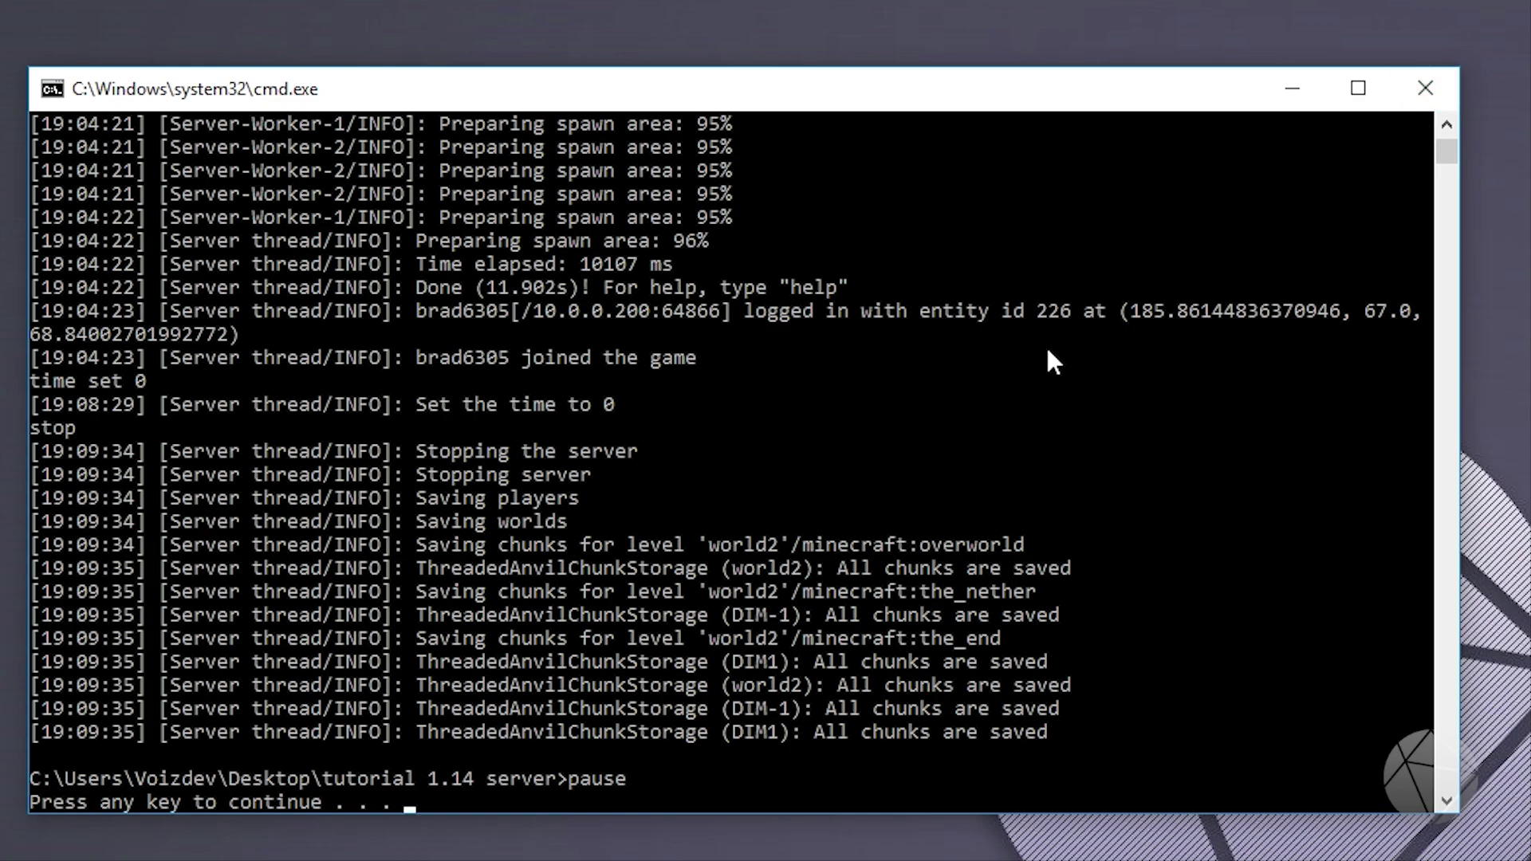
{"action": "key", "text": "Return"}
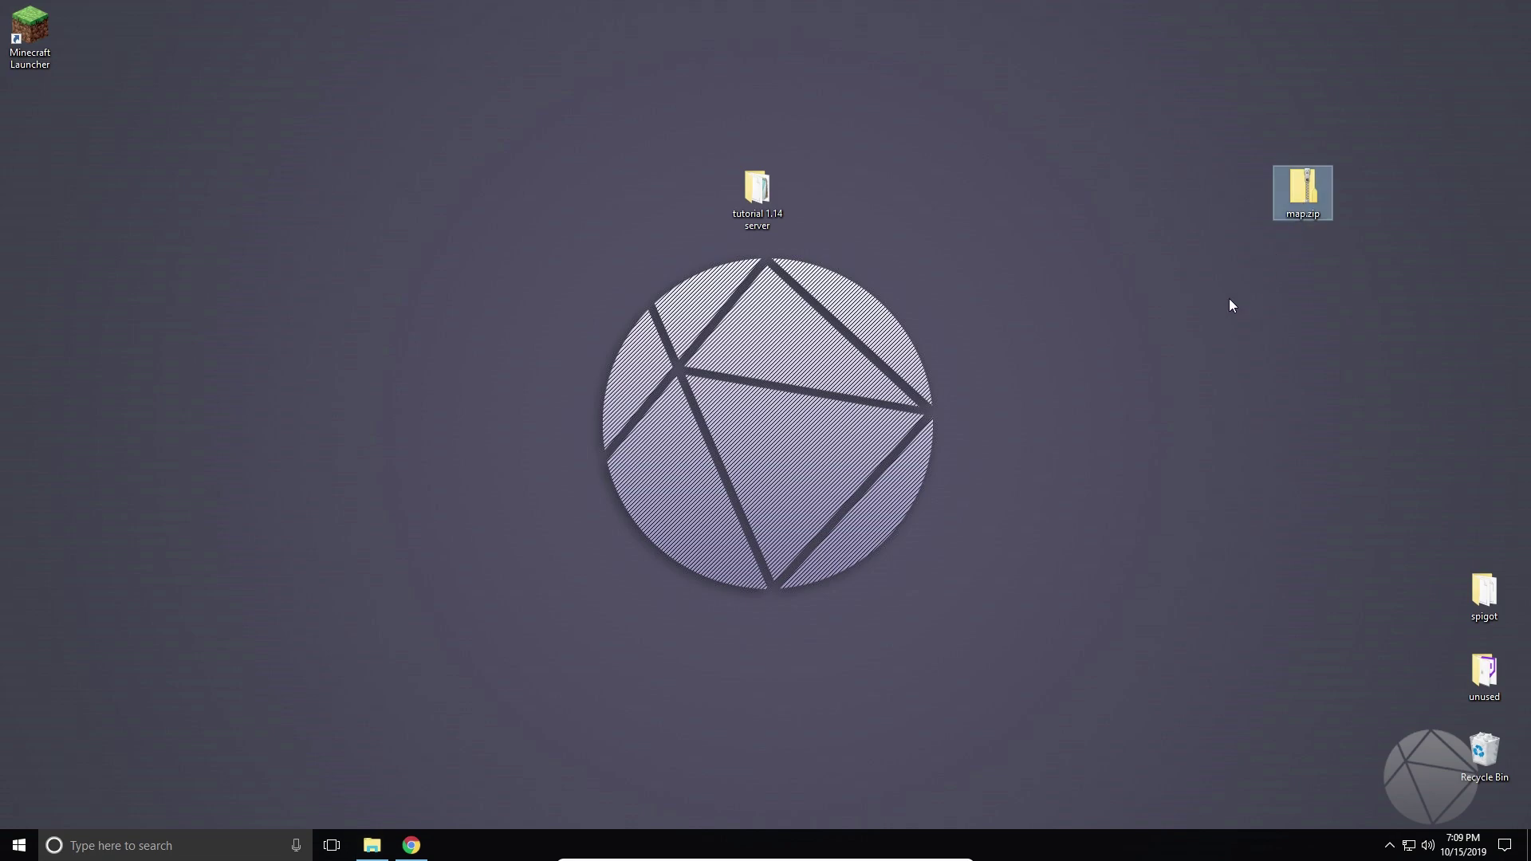
Rearrange and select the map.zip icon on the desktop
{"action": "left_click_drag", "start_coordinate": [1232, 212], "coordinate": [1247, 199]}
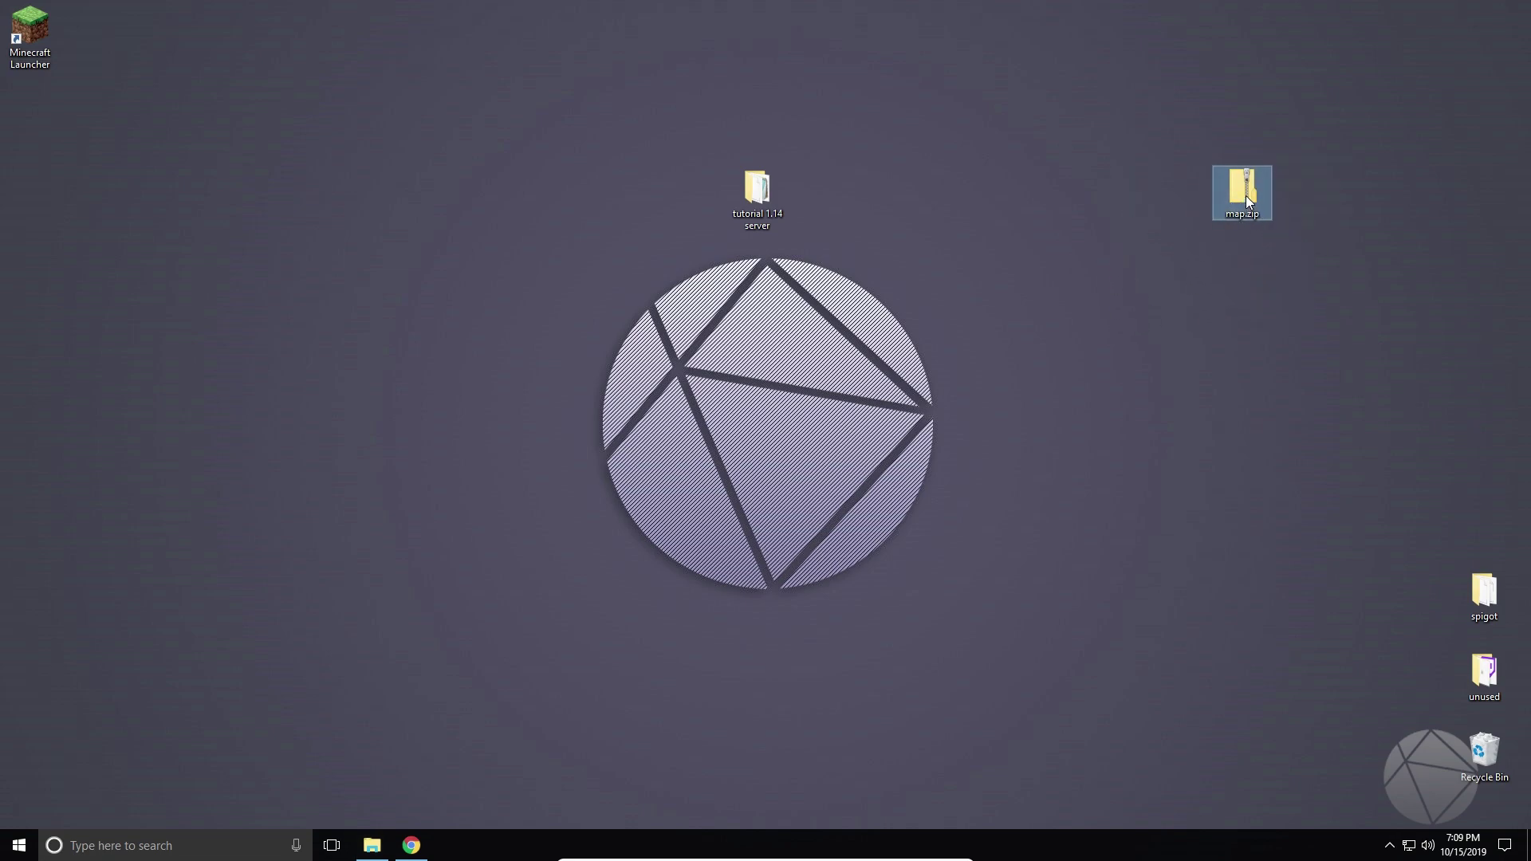
{"action": "left_click_drag", "start_coordinate": [1170, 141], "coordinate": [1231, 199]}
{"action": "left_click_drag", "start_coordinate": [1161, 128], "coordinate": [1332, 270]}
{"action": "left_click_drag", "start_coordinate": [1174, 128], "coordinate": [1291, 245]}
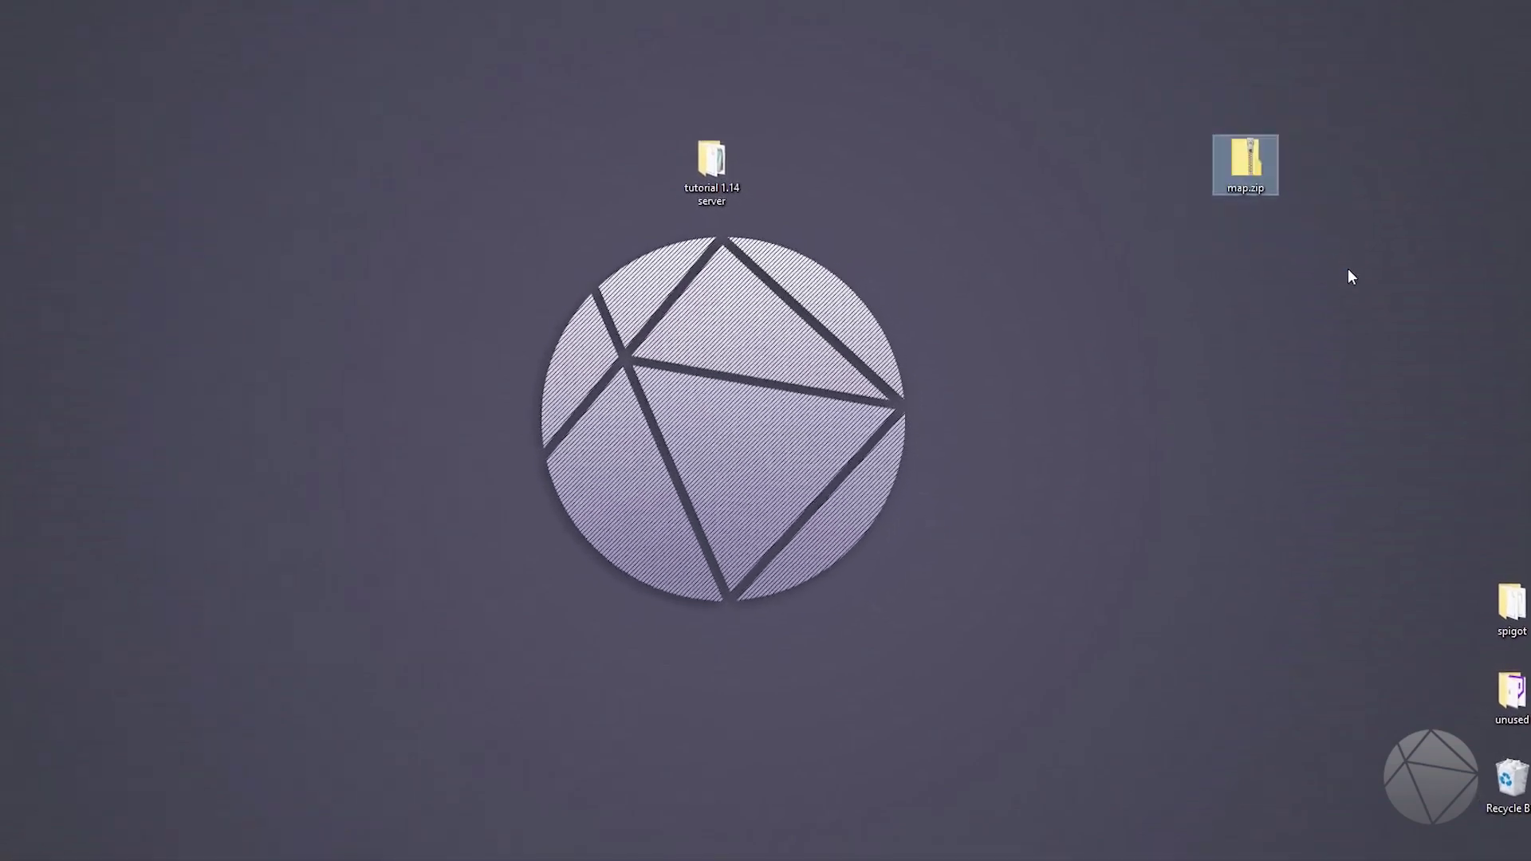
{"action": "left_click", "coordinate": [1258, 169]}
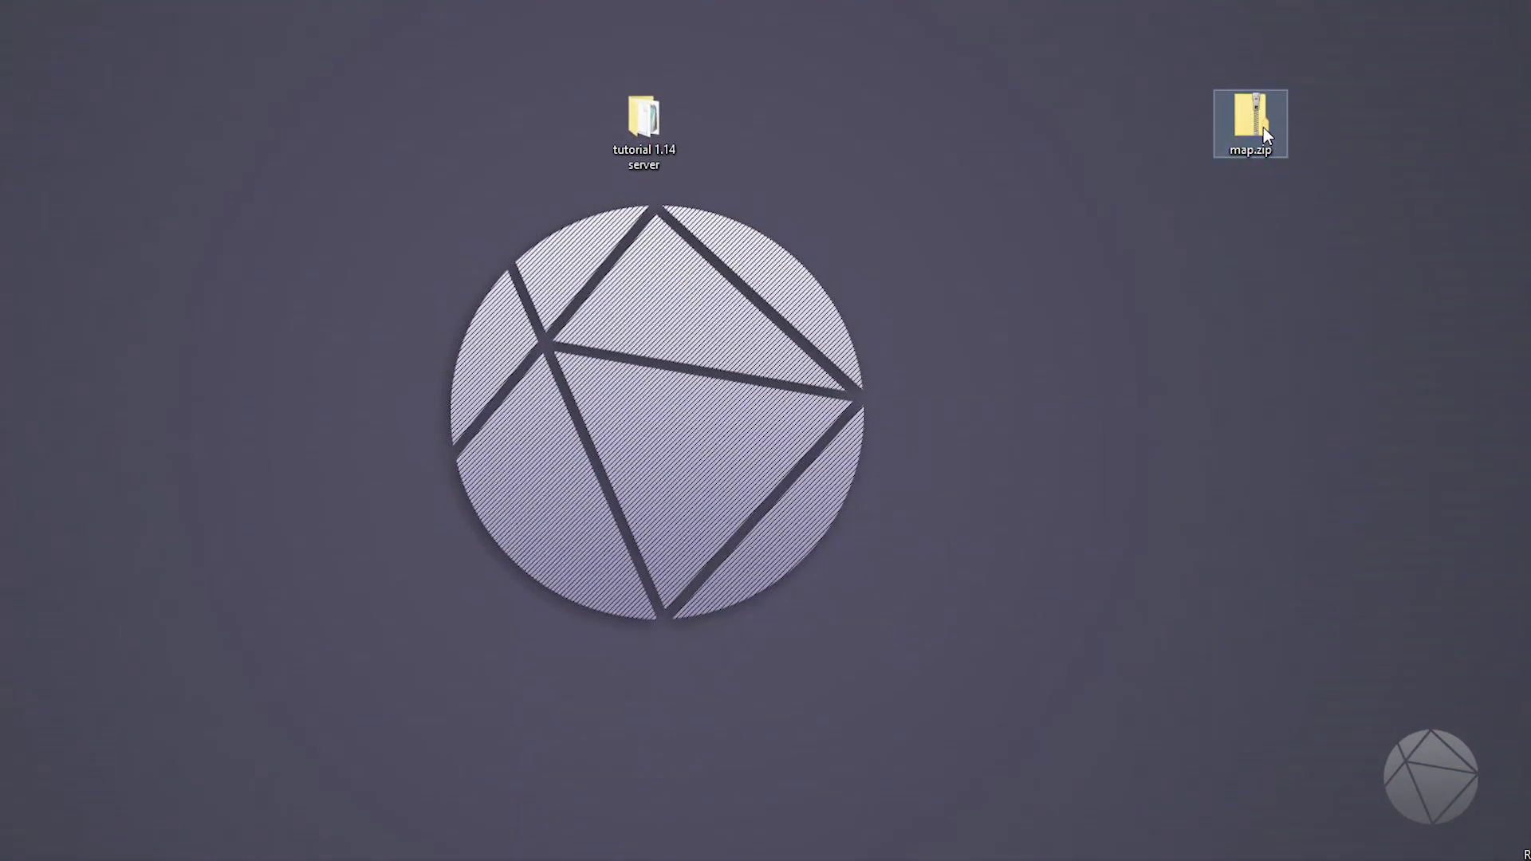
Extract the Dubai Landmarks folder from map.zip to the desktop and open it
{"action": "double_click", "coordinate": [1263, 126]}
{"action": "left_click_drag", "start_coordinate": [655, 150], "coordinate": [848, 209]}
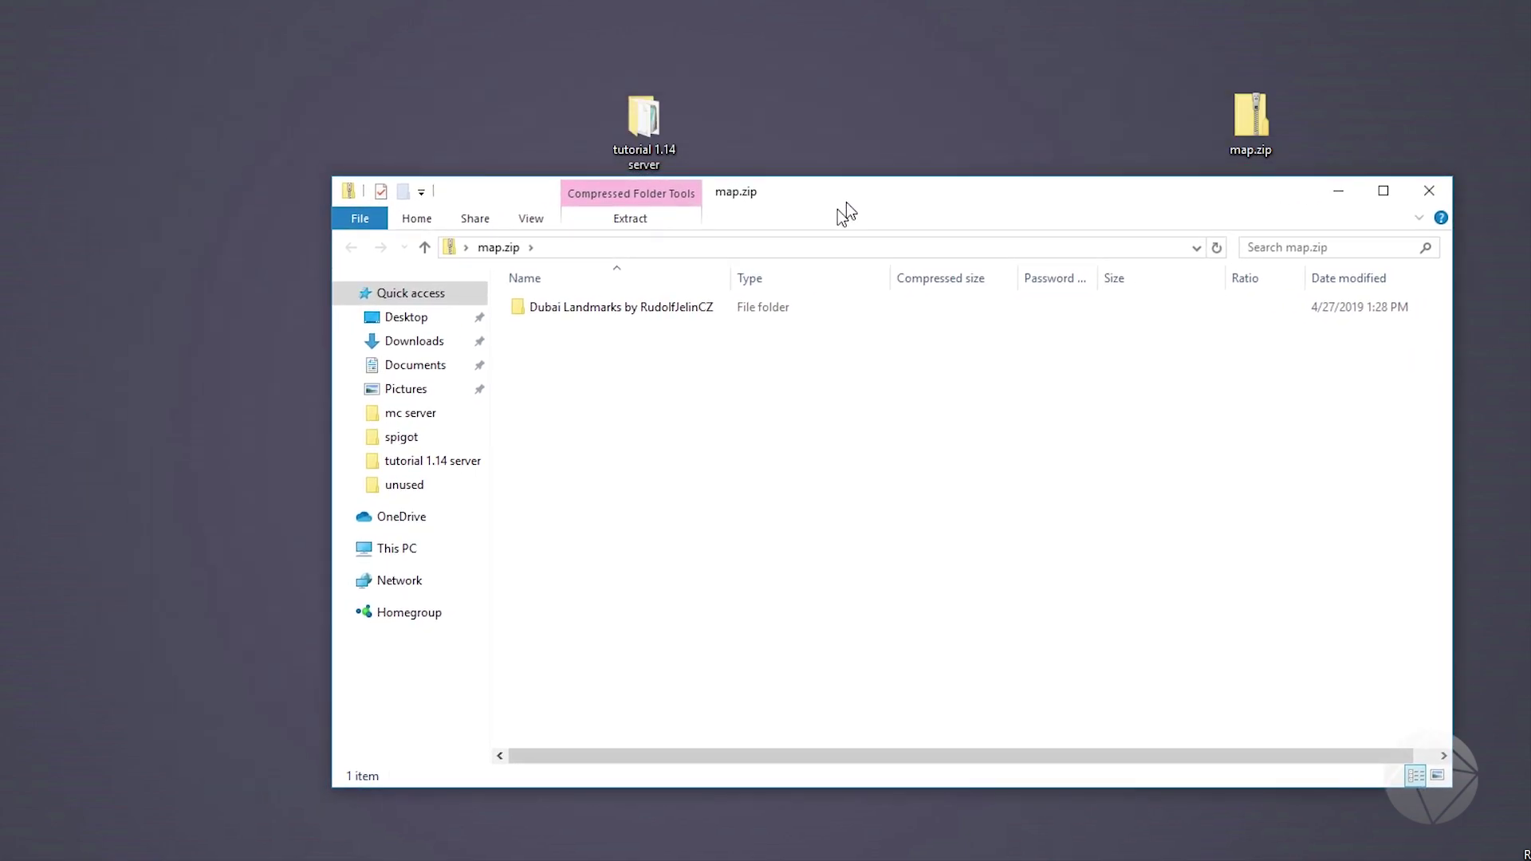
{"action": "left_click_drag", "start_coordinate": [590, 307], "coordinate": [341, 63]}
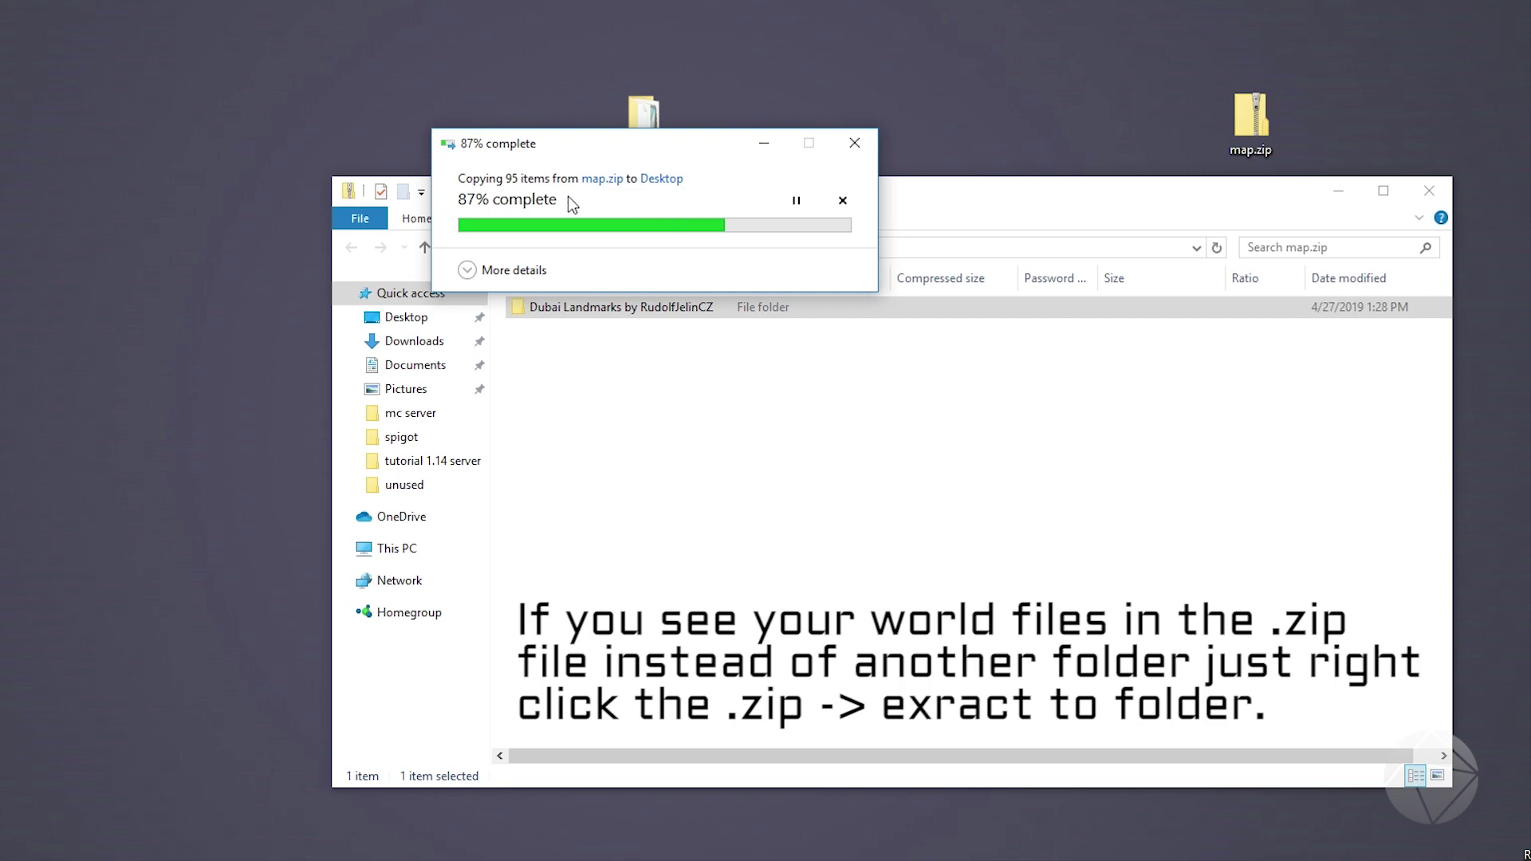
{"action": "left_click", "coordinate": [1429, 191]}
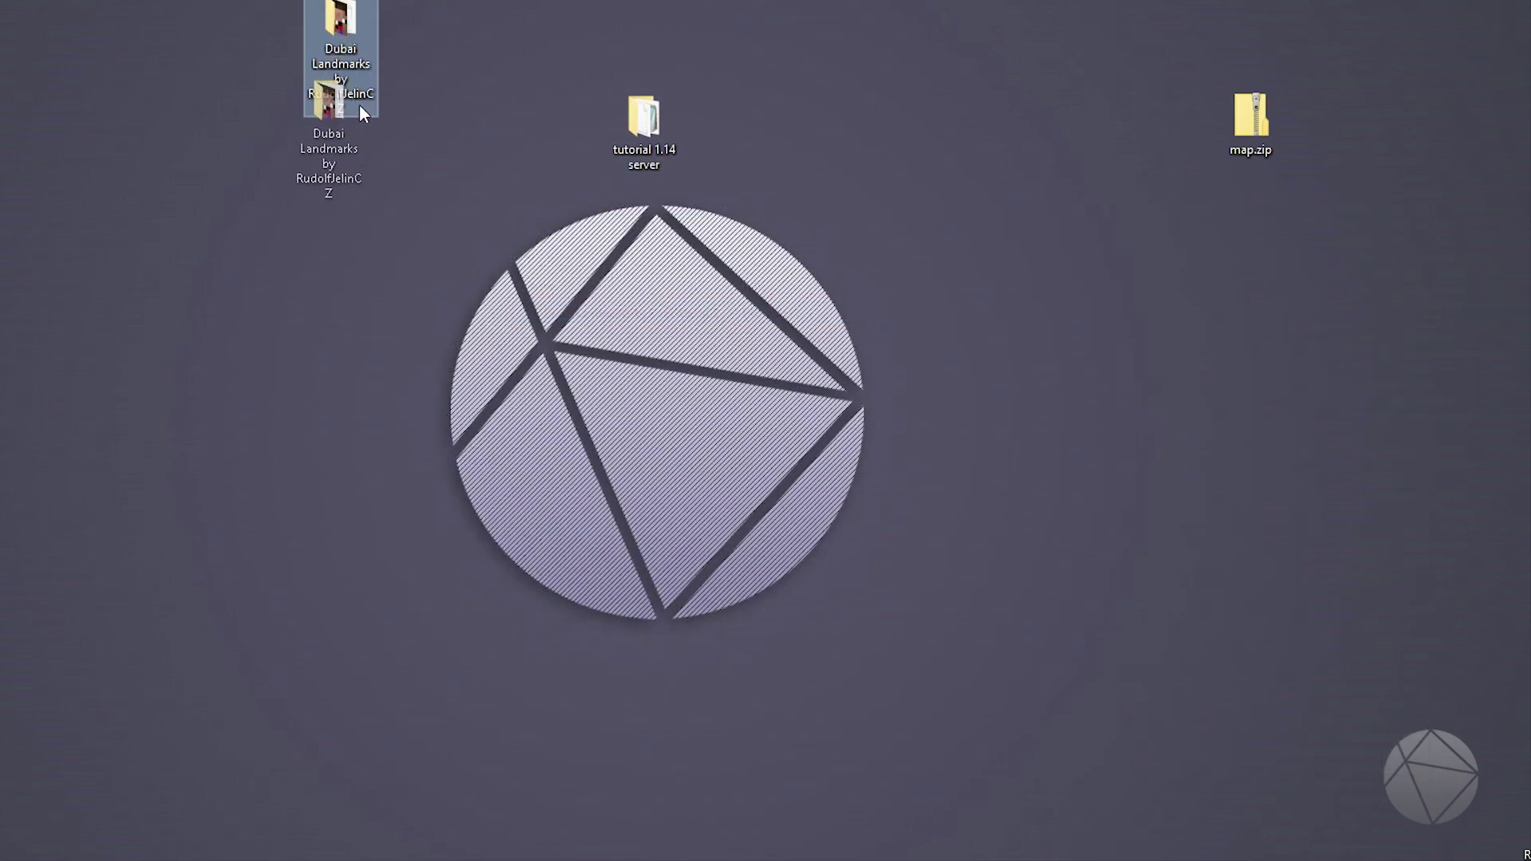
{"action": "left_click_drag", "start_coordinate": [359, 112], "coordinate": [346, 132]}
{"action": "double_click", "coordinate": [346, 131]}
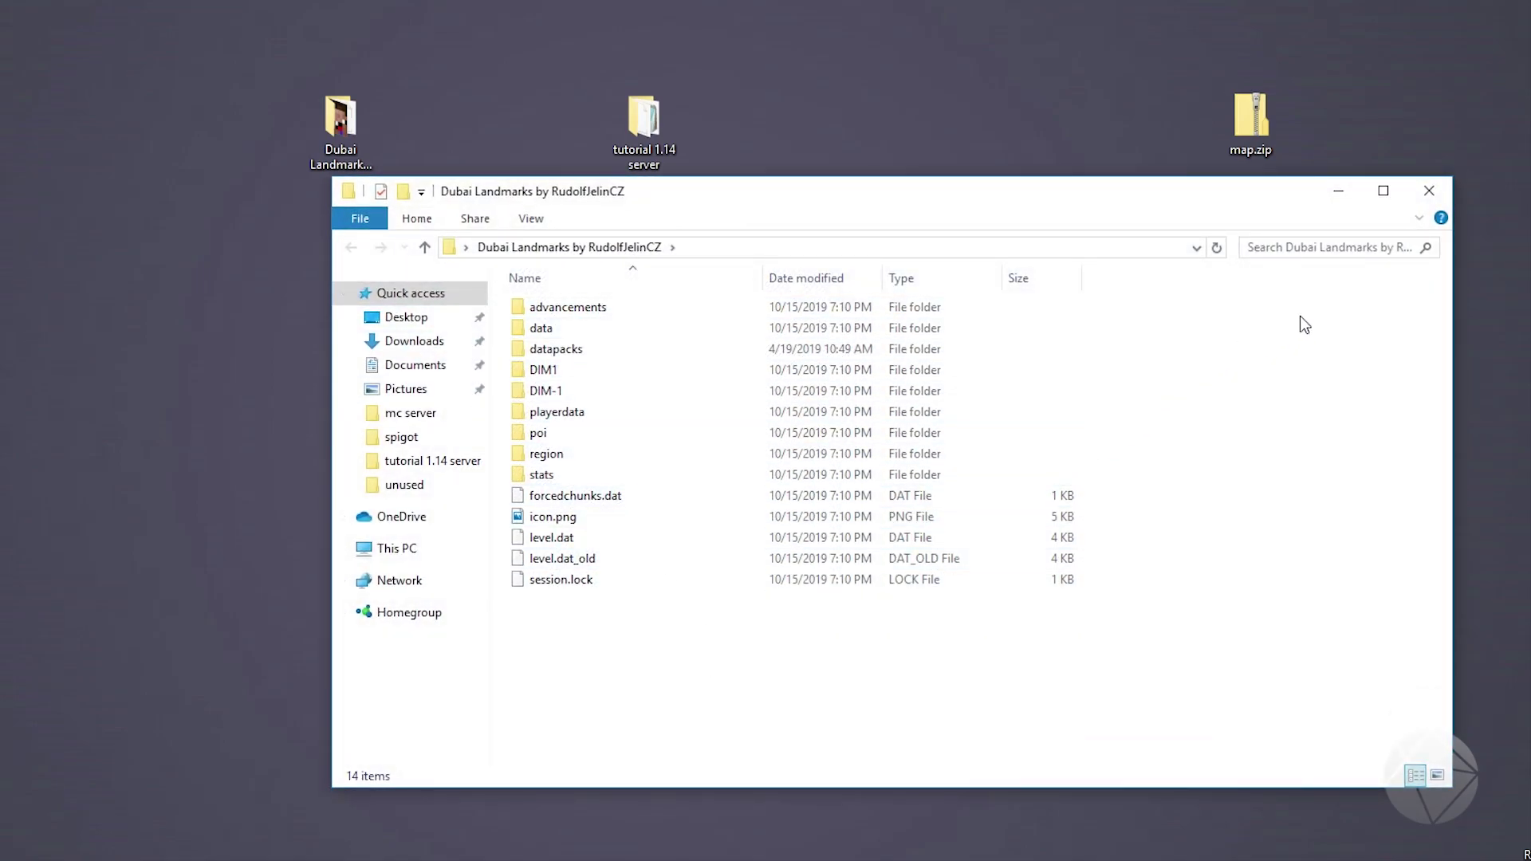
Drop the Dubai Landmarks folder into tutorial 1.14 and rename it 'map'
{"action": "left_click", "coordinate": [1429, 192]}
{"action": "double_click", "coordinate": [642, 132]}
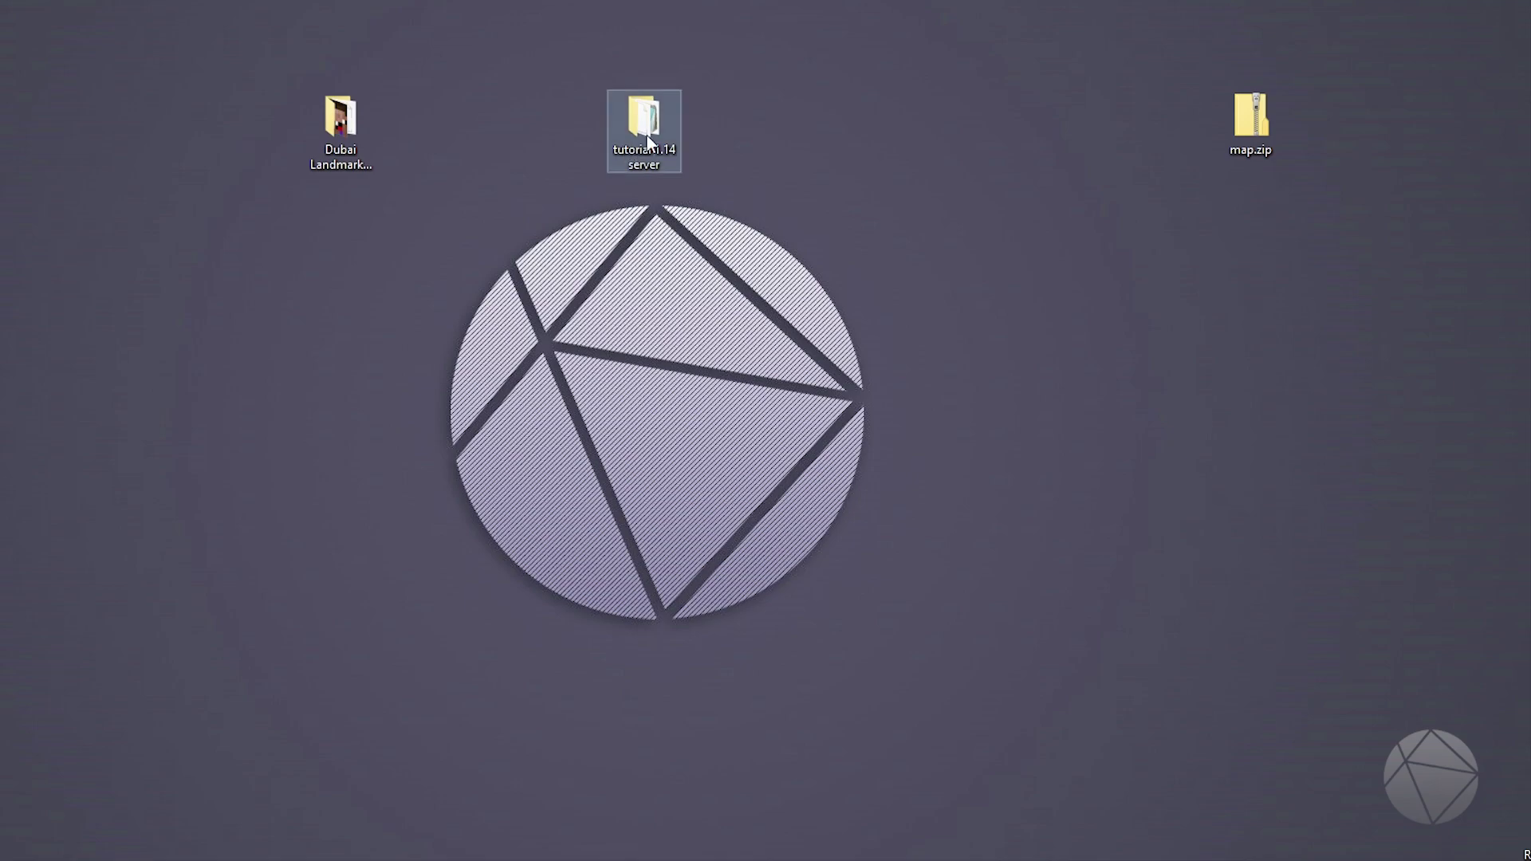
{"action": "mouse_move", "coordinate": [861, 48]}
{"action": "left_mouse_down"}
{"action": "mouse_move", "coordinate": [909, 48]}
{"action": "mouse_move", "coordinate": [1160, 188]}
{"action": "mouse_move", "coordinate": [1244, 155]}
{"action": "mouse_move", "coordinate": [1225, 59]}
{"action": "left_mouse_up"}
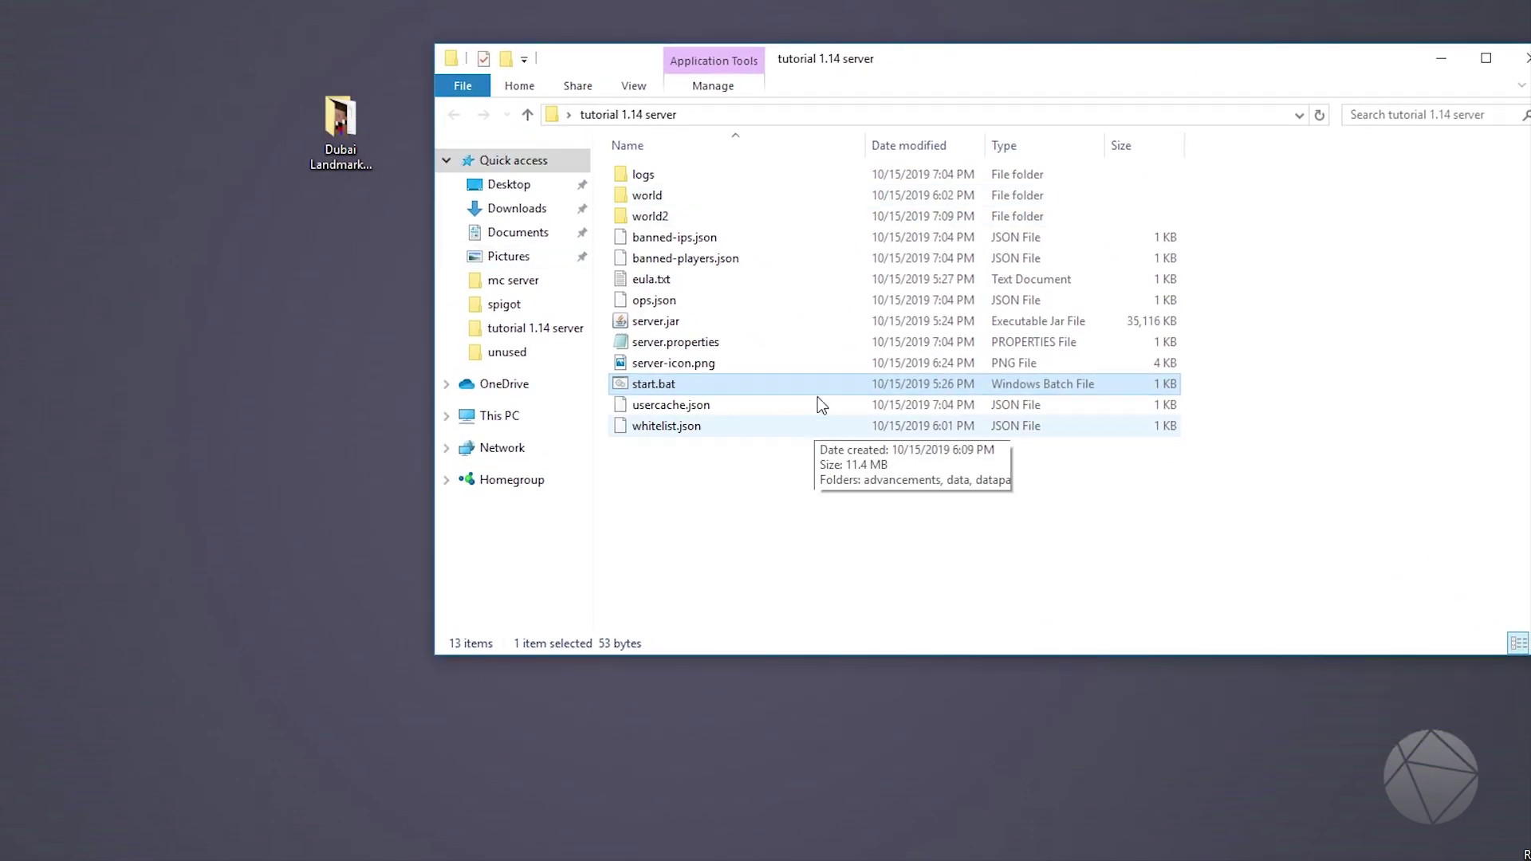
{"action": "mouse_move", "coordinate": [352, 126]}
{"action": "left_mouse_down"}
{"action": "mouse_move", "coordinate": [767, 509]}
{"action": "mouse_move", "coordinate": [778, 537]}
{"action": "left_mouse_up"}
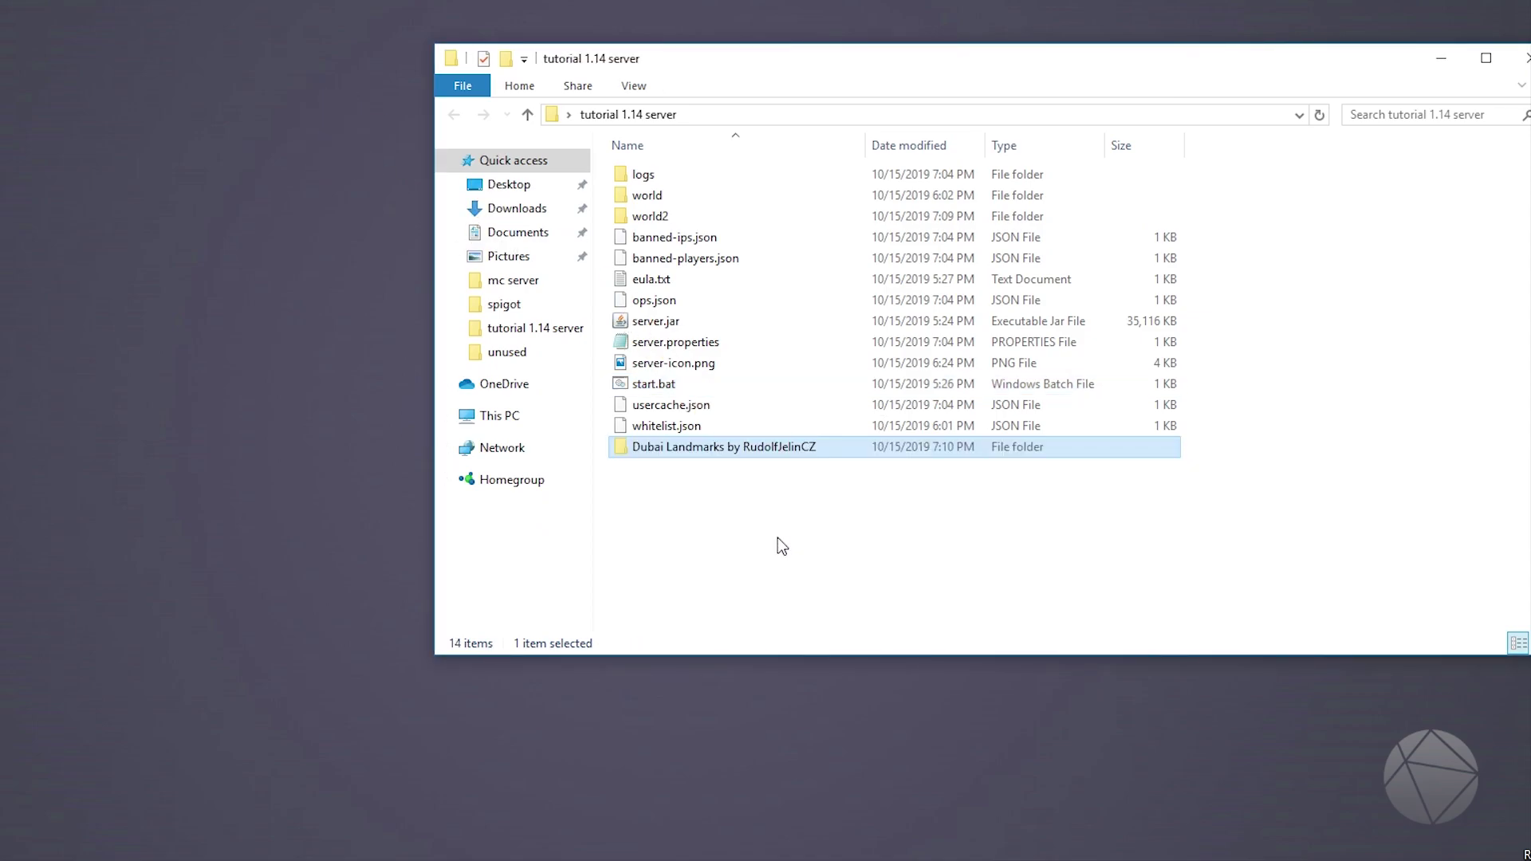
{"action": "right_click", "coordinate": [761, 447]}
{"action": "left_click", "coordinate": [852, 770]}
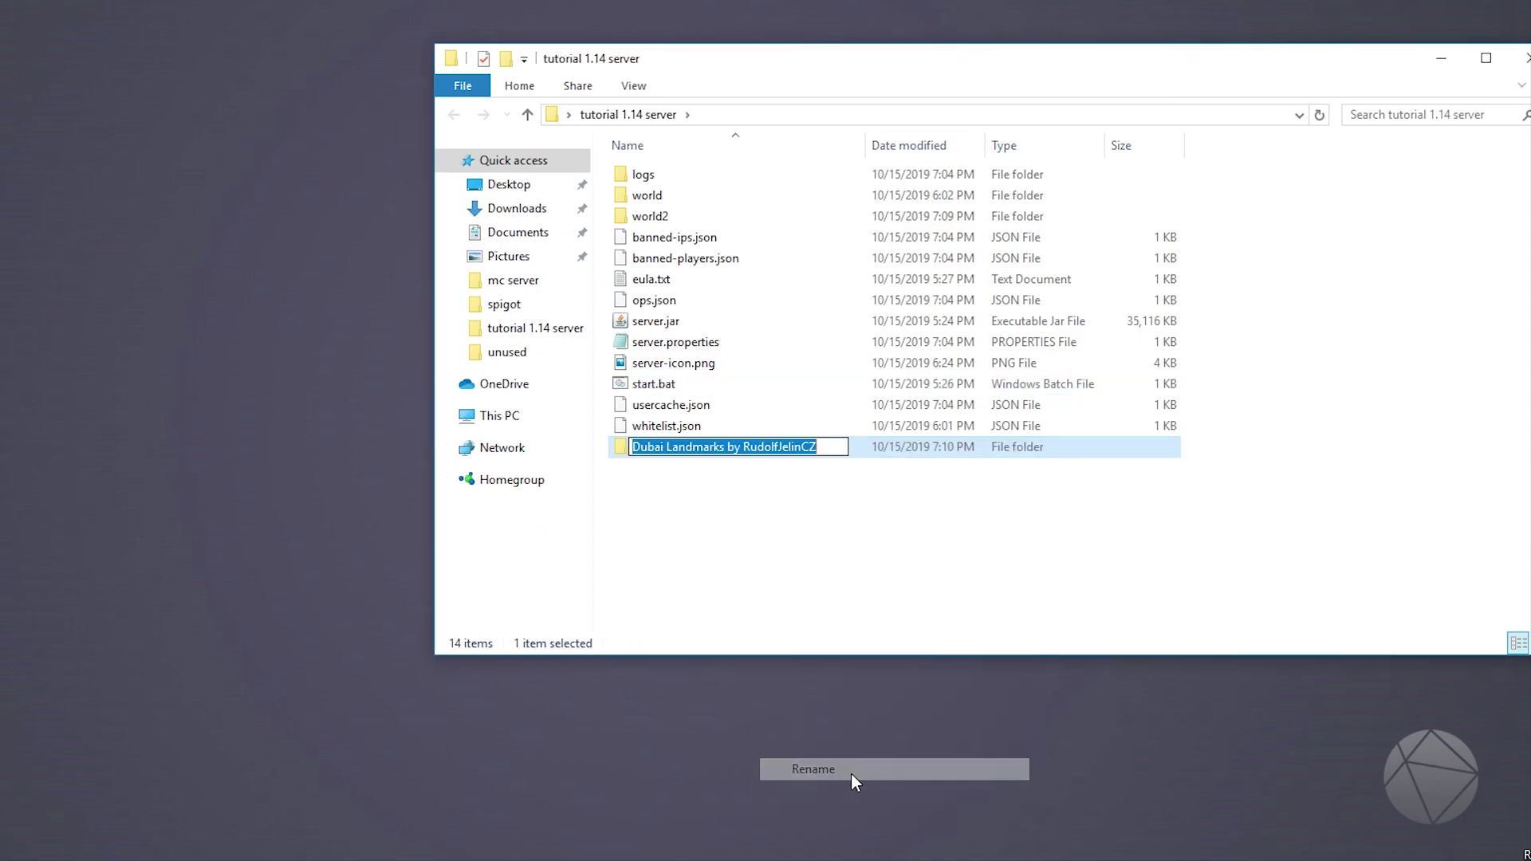
{"action": "type", "text": "map"}
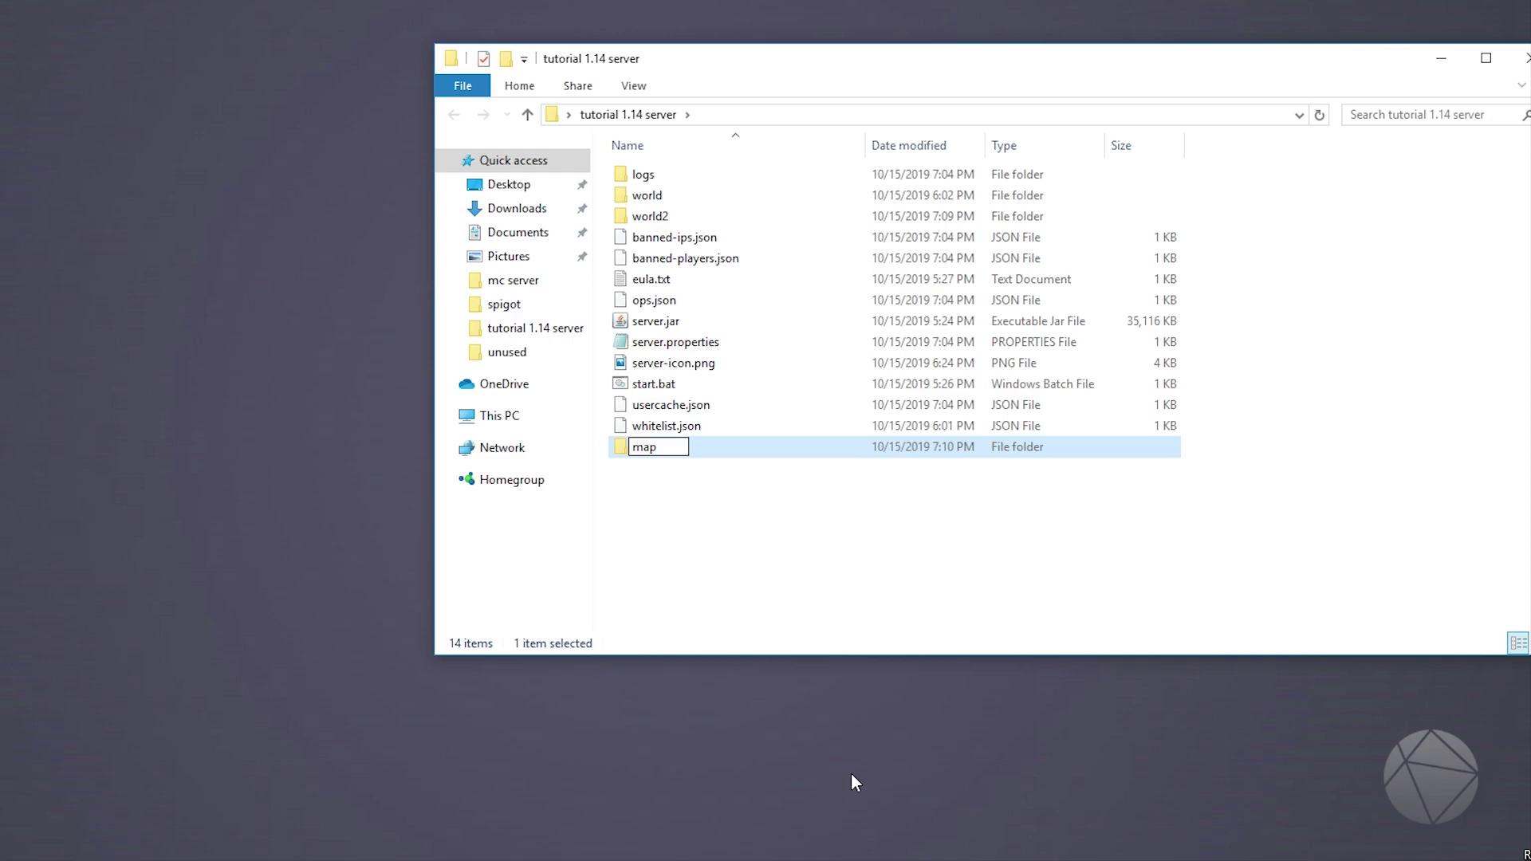
{"action": "key", "text": "Return"}
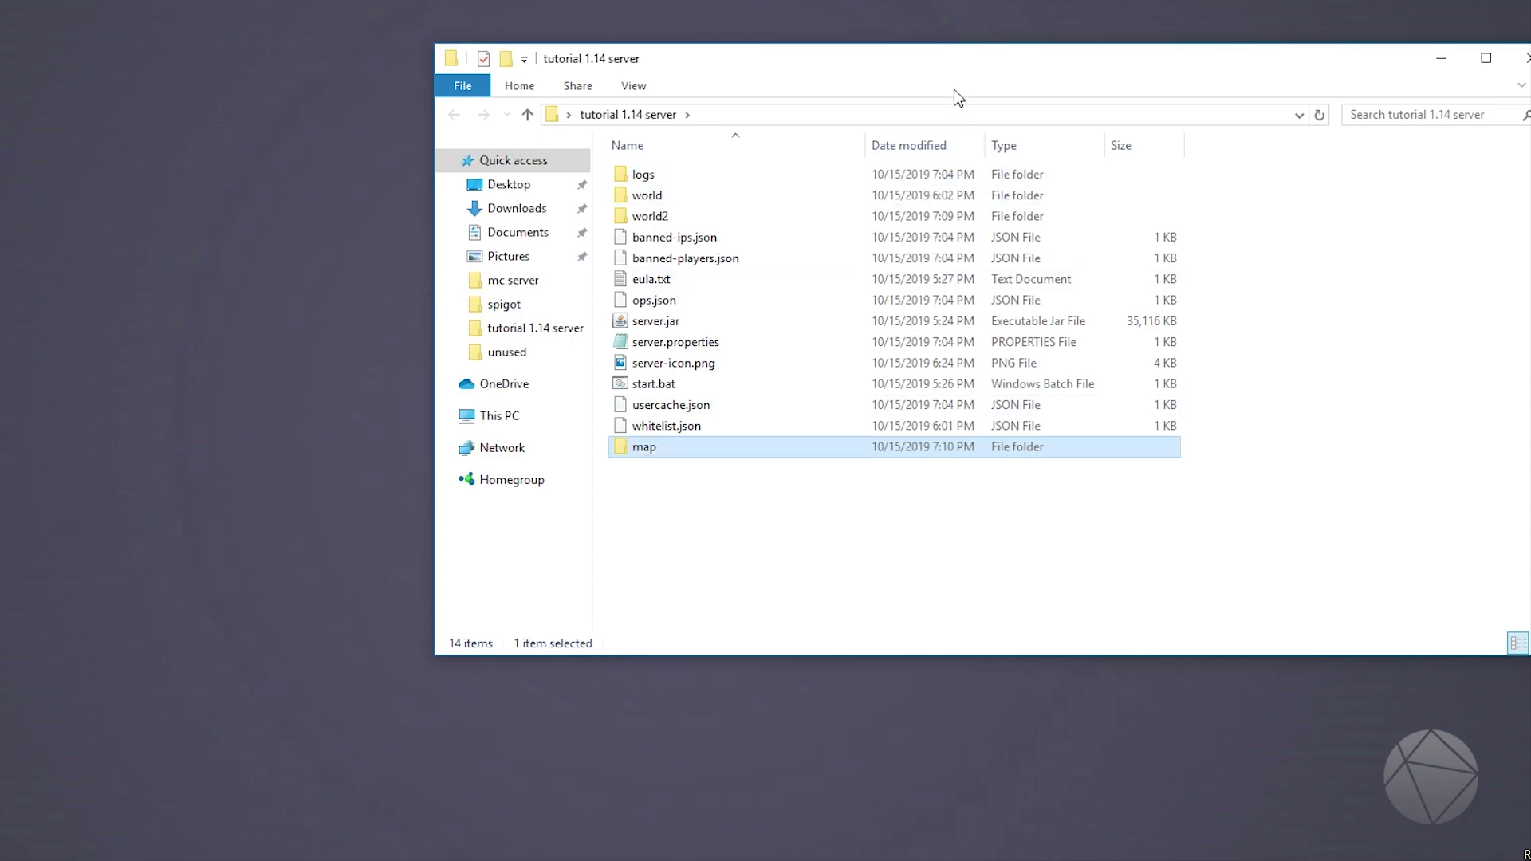
Edit tutorial 1.14's server.properties, choosing Notepad from More apps
{"action": "left_click_drag", "start_coordinate": [835, 70], "coordinate": [624, 75]}
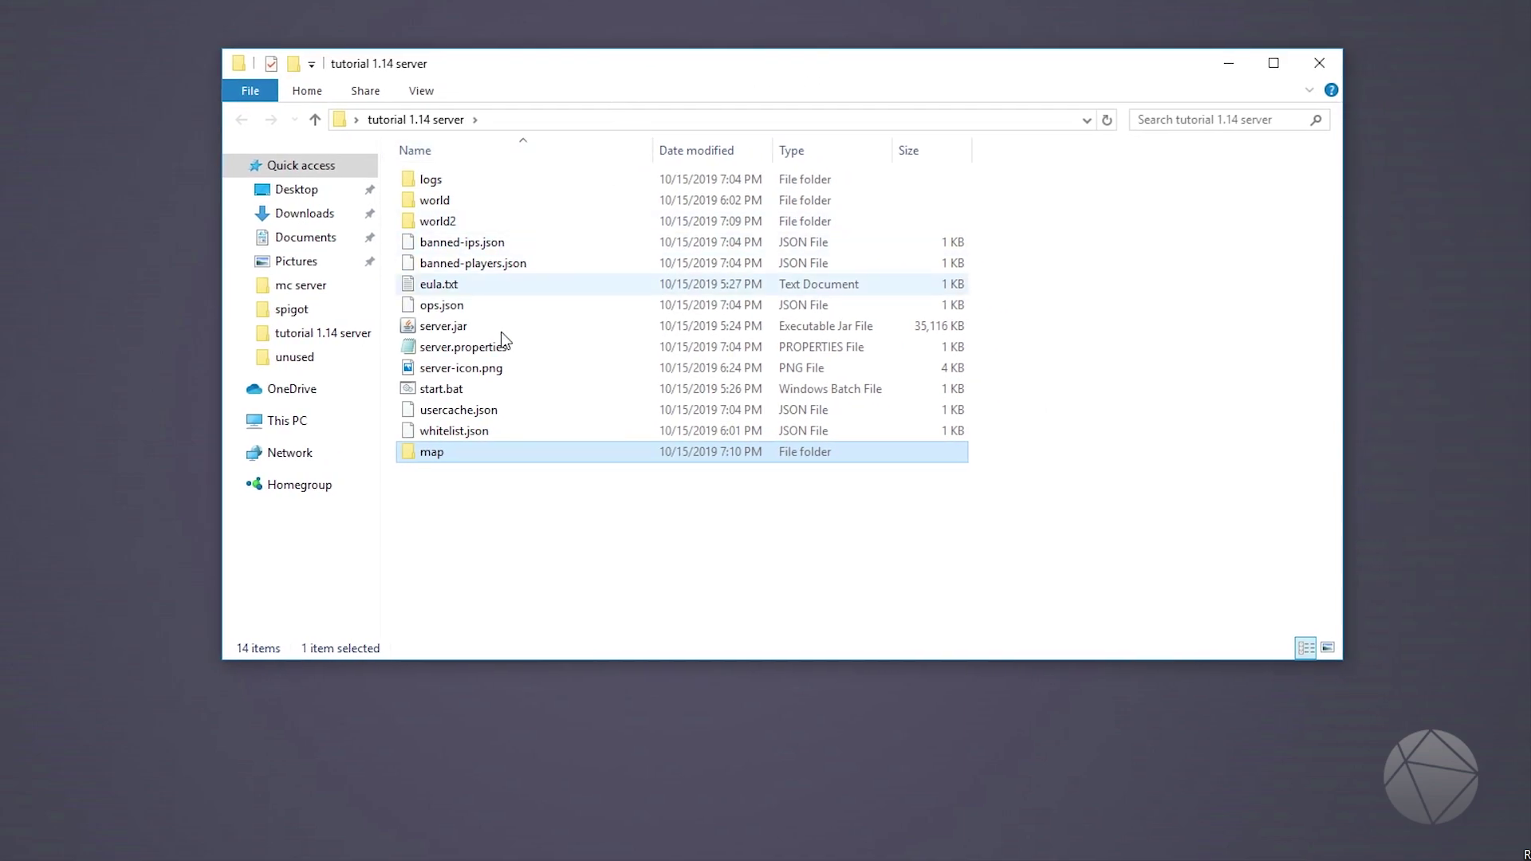
{"action": "left_click", "coordinate": [472, 348]}
{"action": "right_click", "coordinate": [471, 352]}
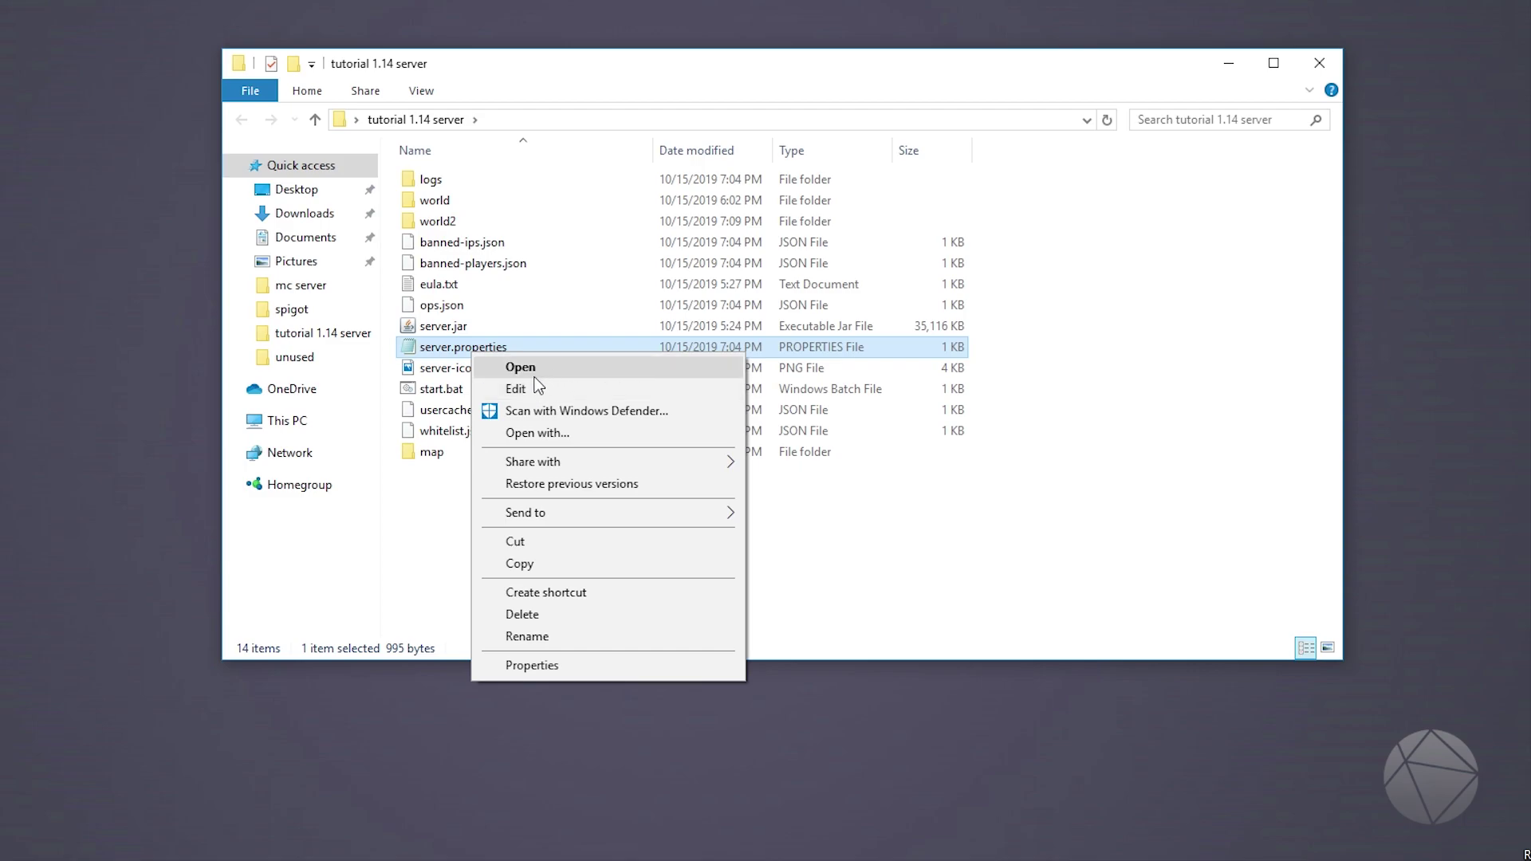
{"action": "left_click", "coordinate": [543, 438]}
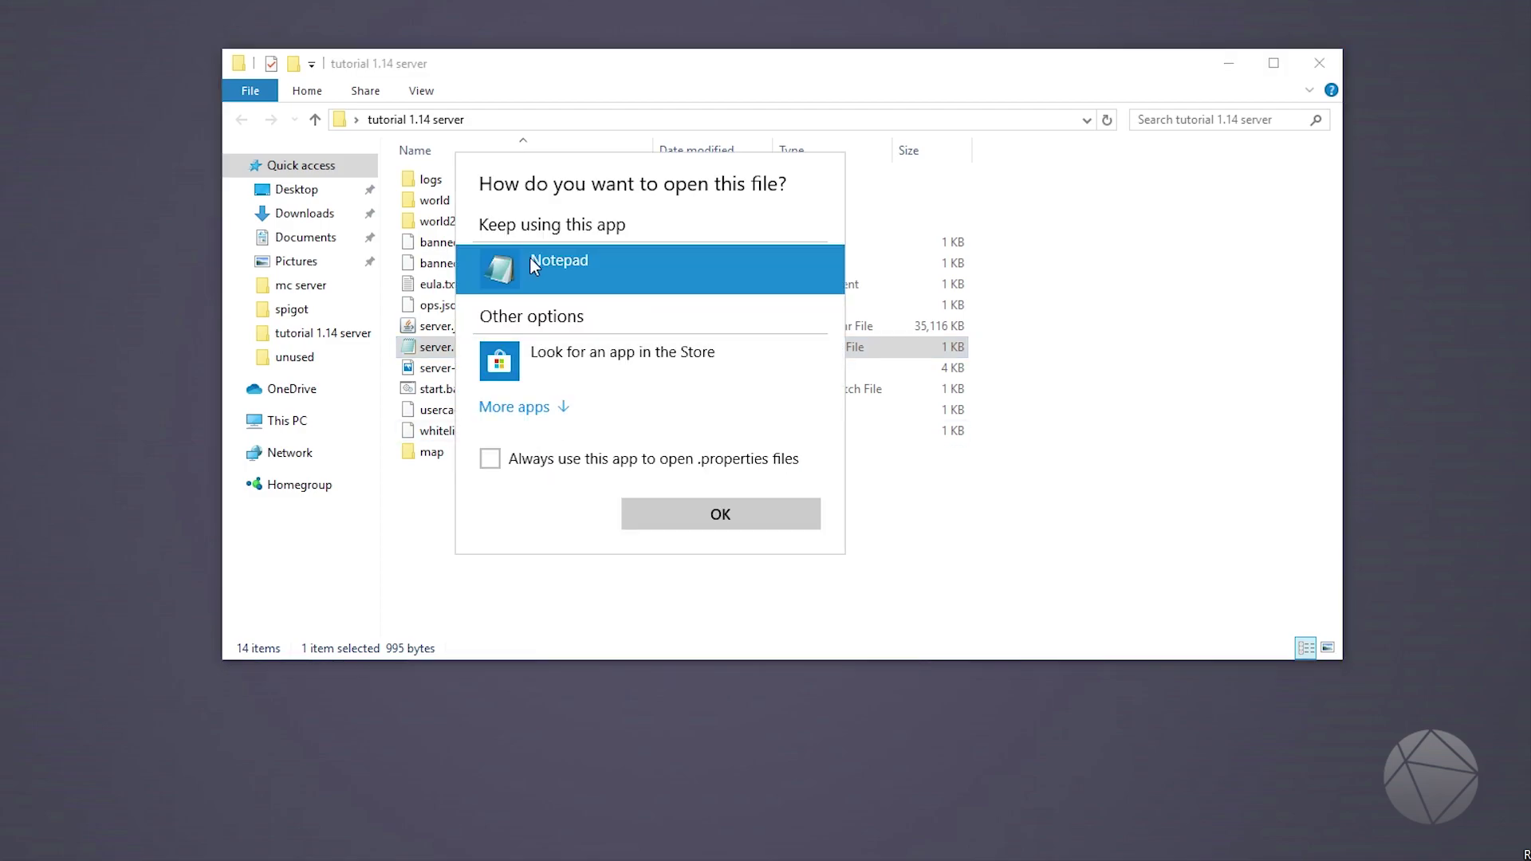
{"action": "left_click", "coordinate": [544, 407]}
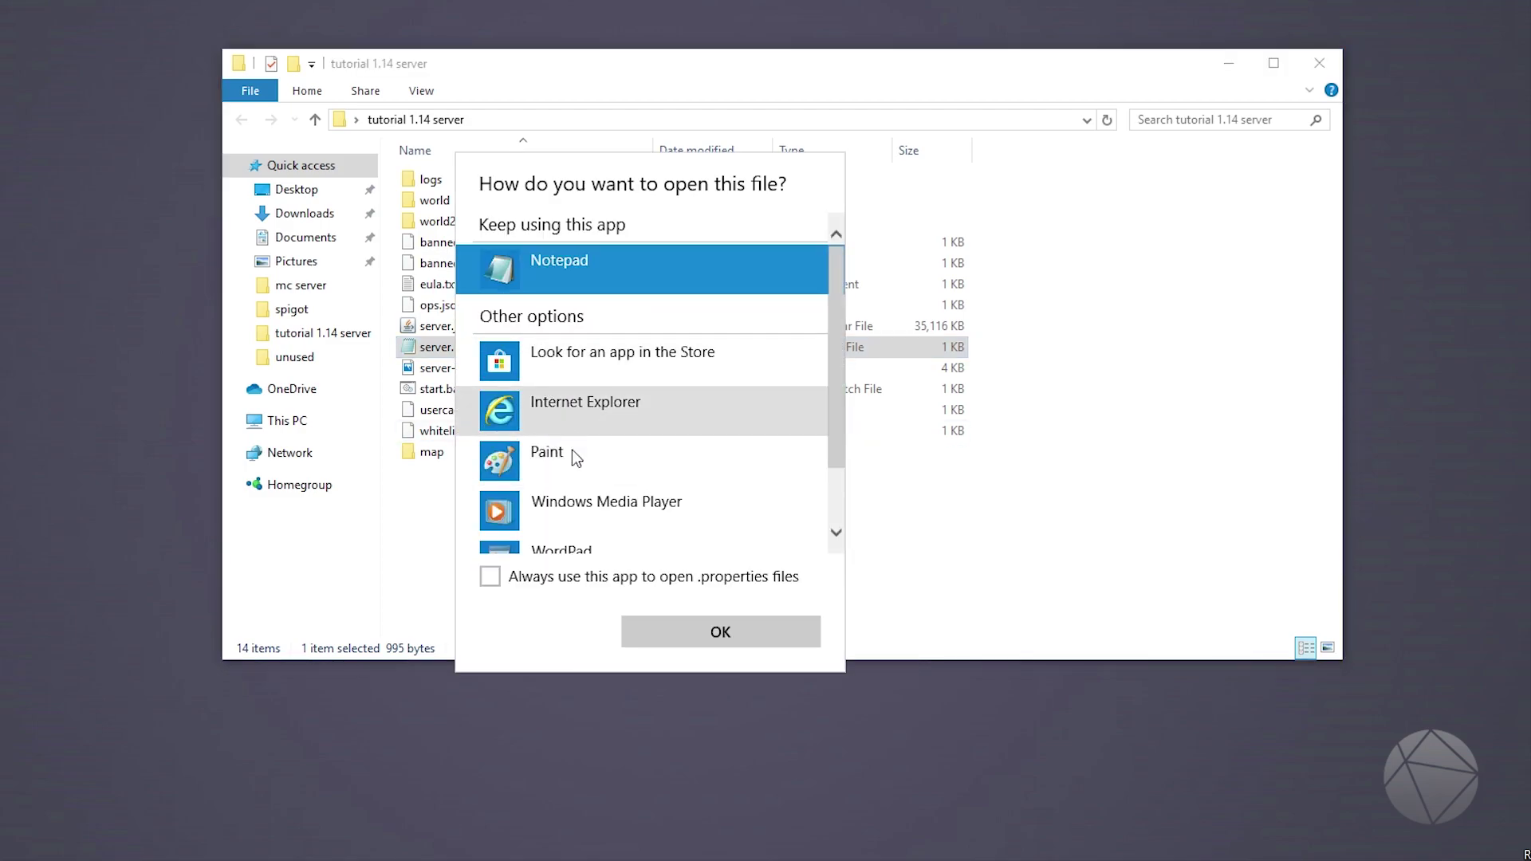
{"action": "scroll", "coordinate": [571, 449], "scroll_direction": "down", "scroll_amount": 2}
{"action": "scroll", "coordinate": [558, 399], "scroll_direction": "up", "scroll_amount": 2}
{"action": "double_click", "coordinate": [549, 261]}
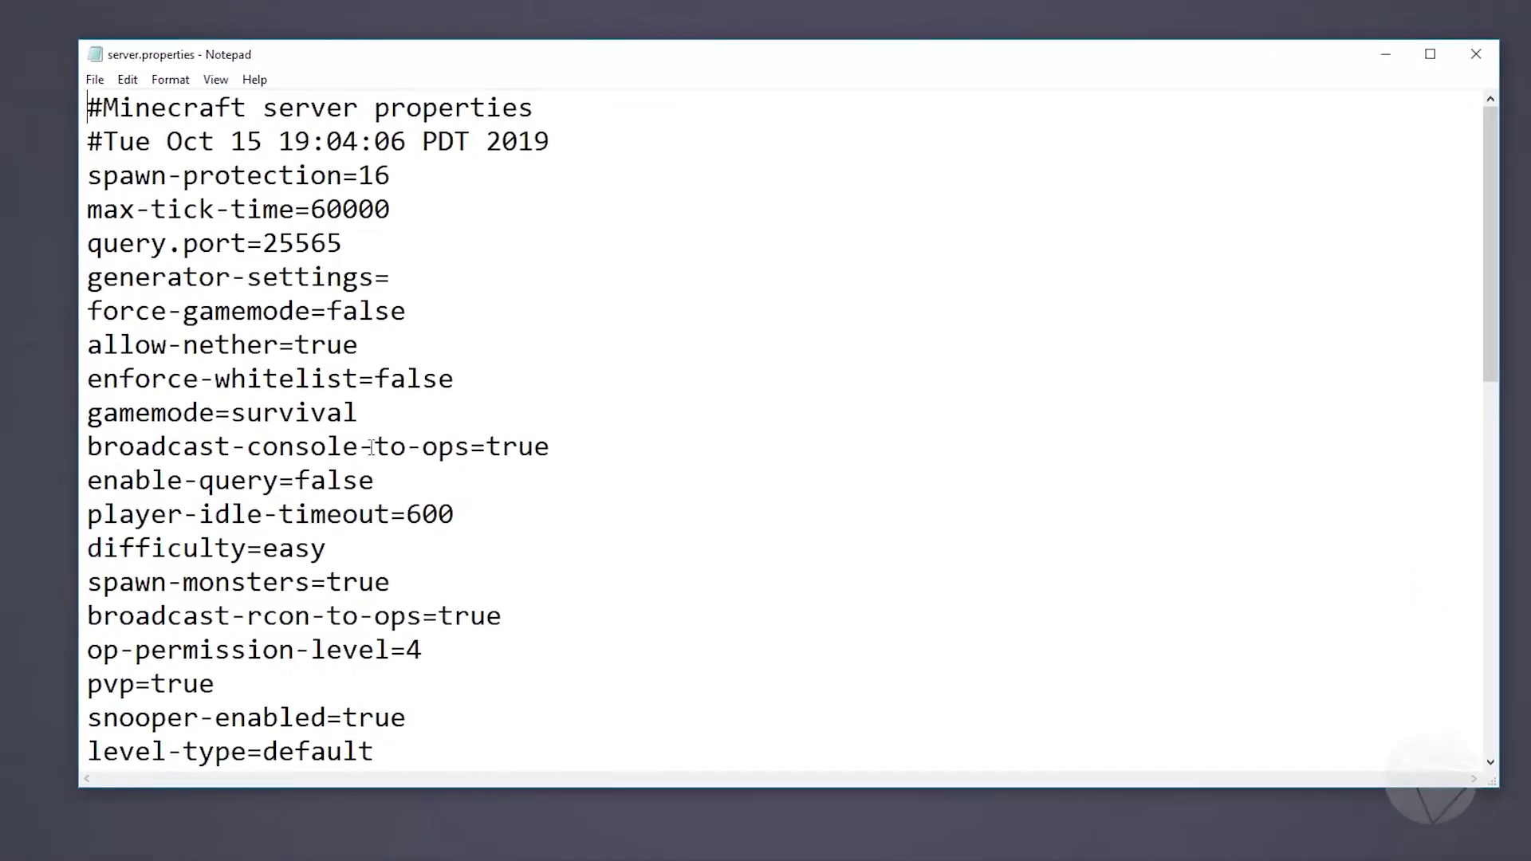
Replace world2 with 'map' on the level-name line of server.properties
{"action": "scroll", "coordinate": [390, 435], "scroll_direction": "down", "scroll_amount": 2}
{"action": "left_click_drag", "start_coordinate": [1497, 293], "coordinate": [1492, 587]}
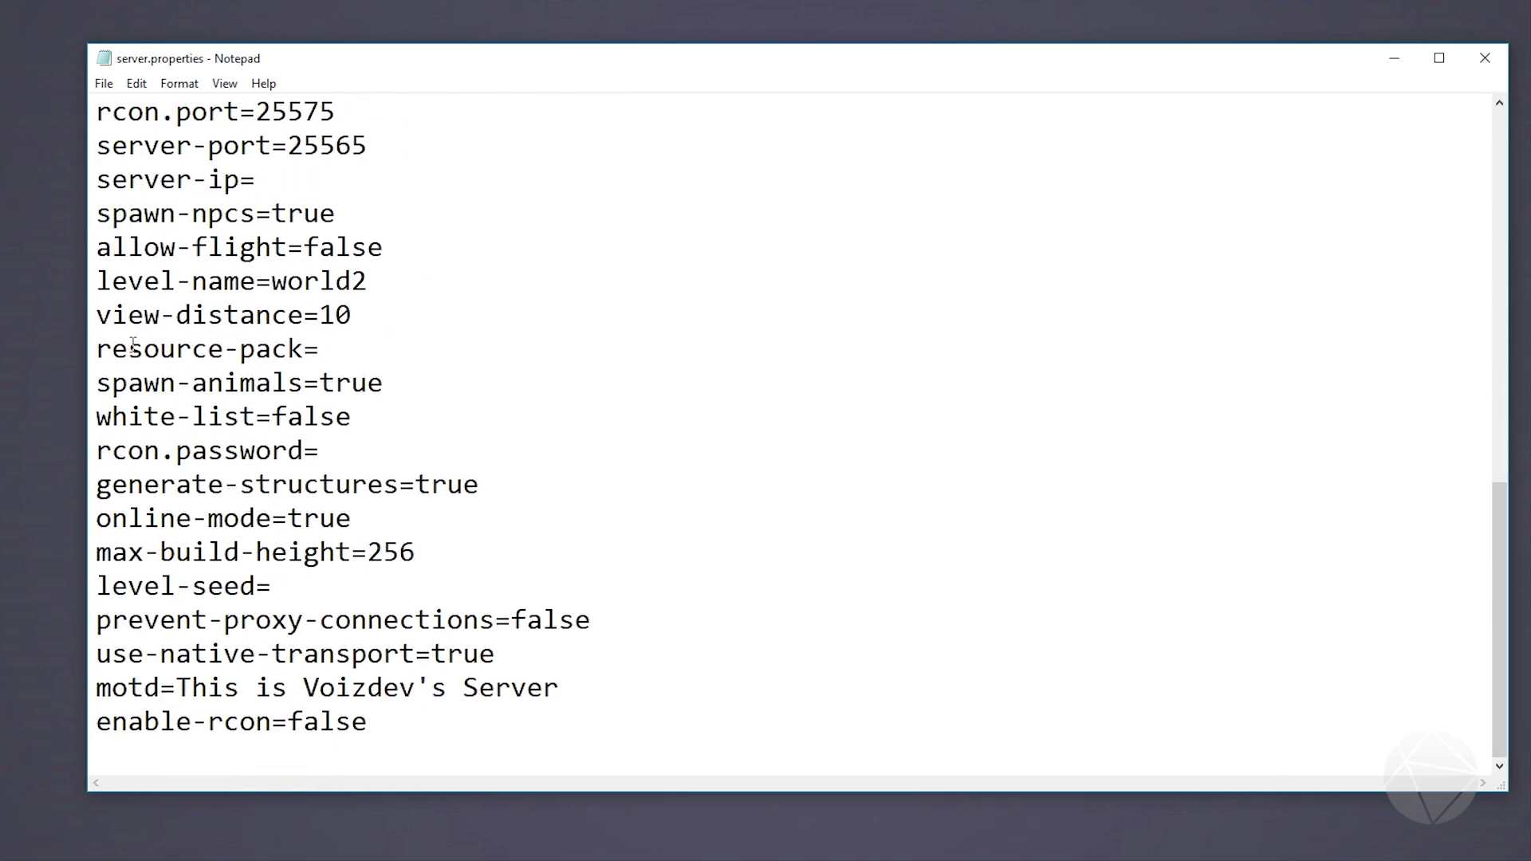
{"action": "left_click_drag", "start_coordinate": [101, 281], "coordinate": [285, 281]}
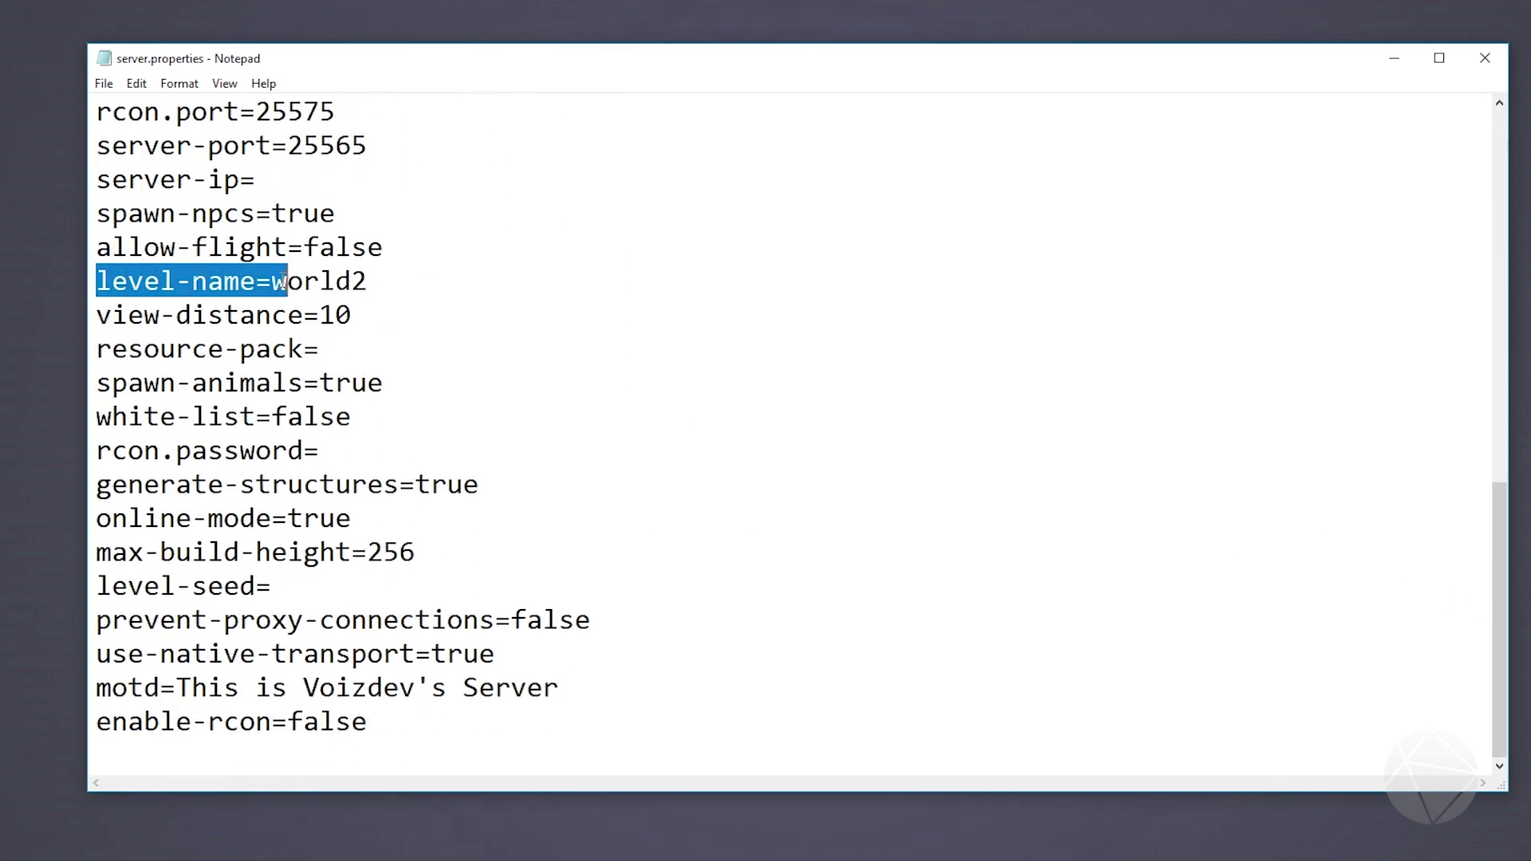
{"action": "left_click", "coordinate": [278, 284]}
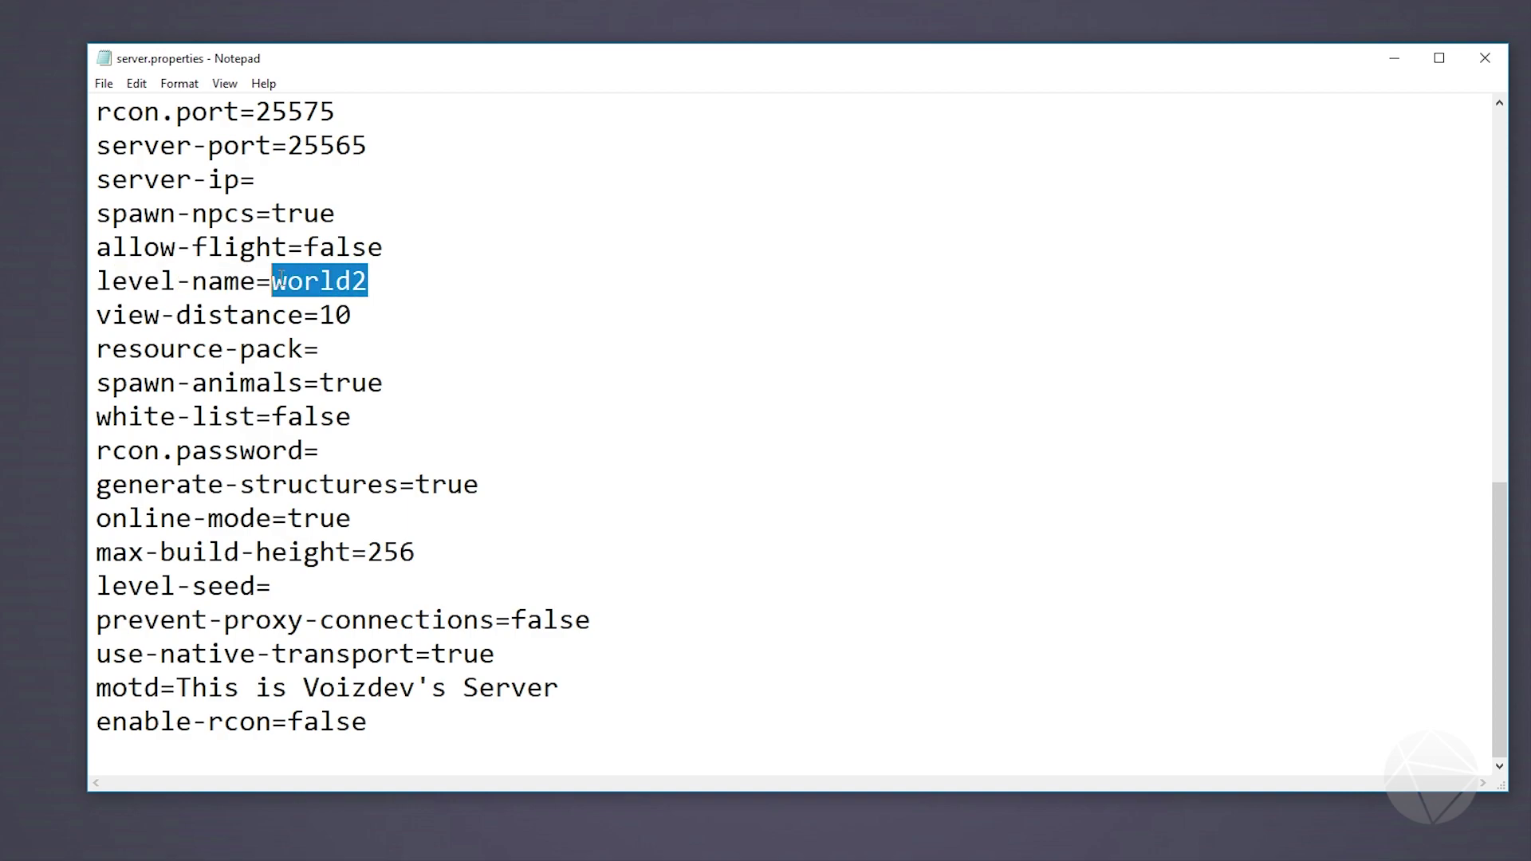
{"action": "type", "text": "map"}
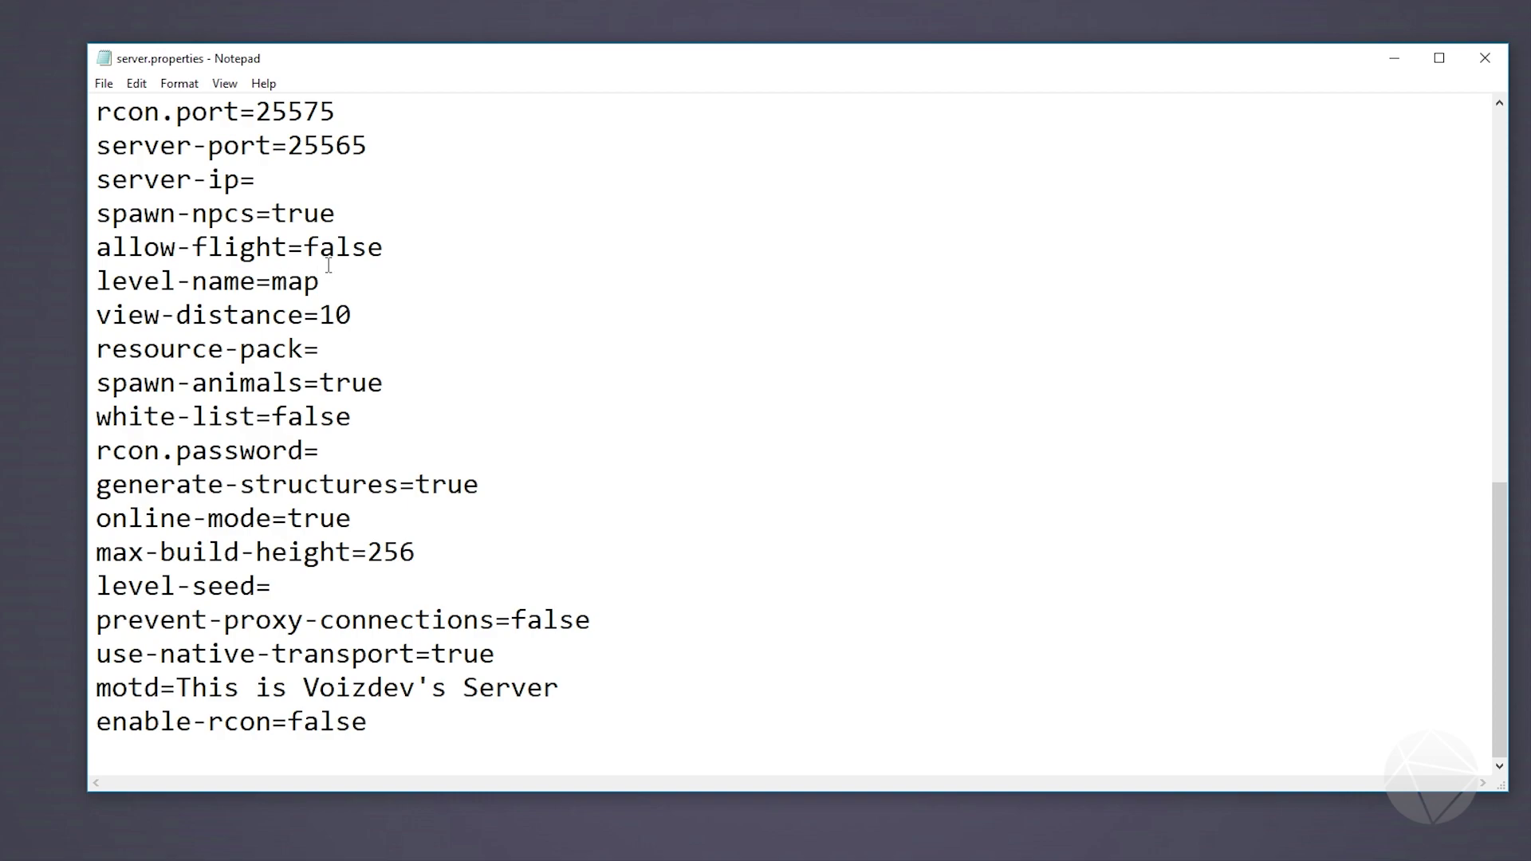
Save server.properties via File > Save and close Notepad
{"action": "left_click", "coordinate": [104, 88]}
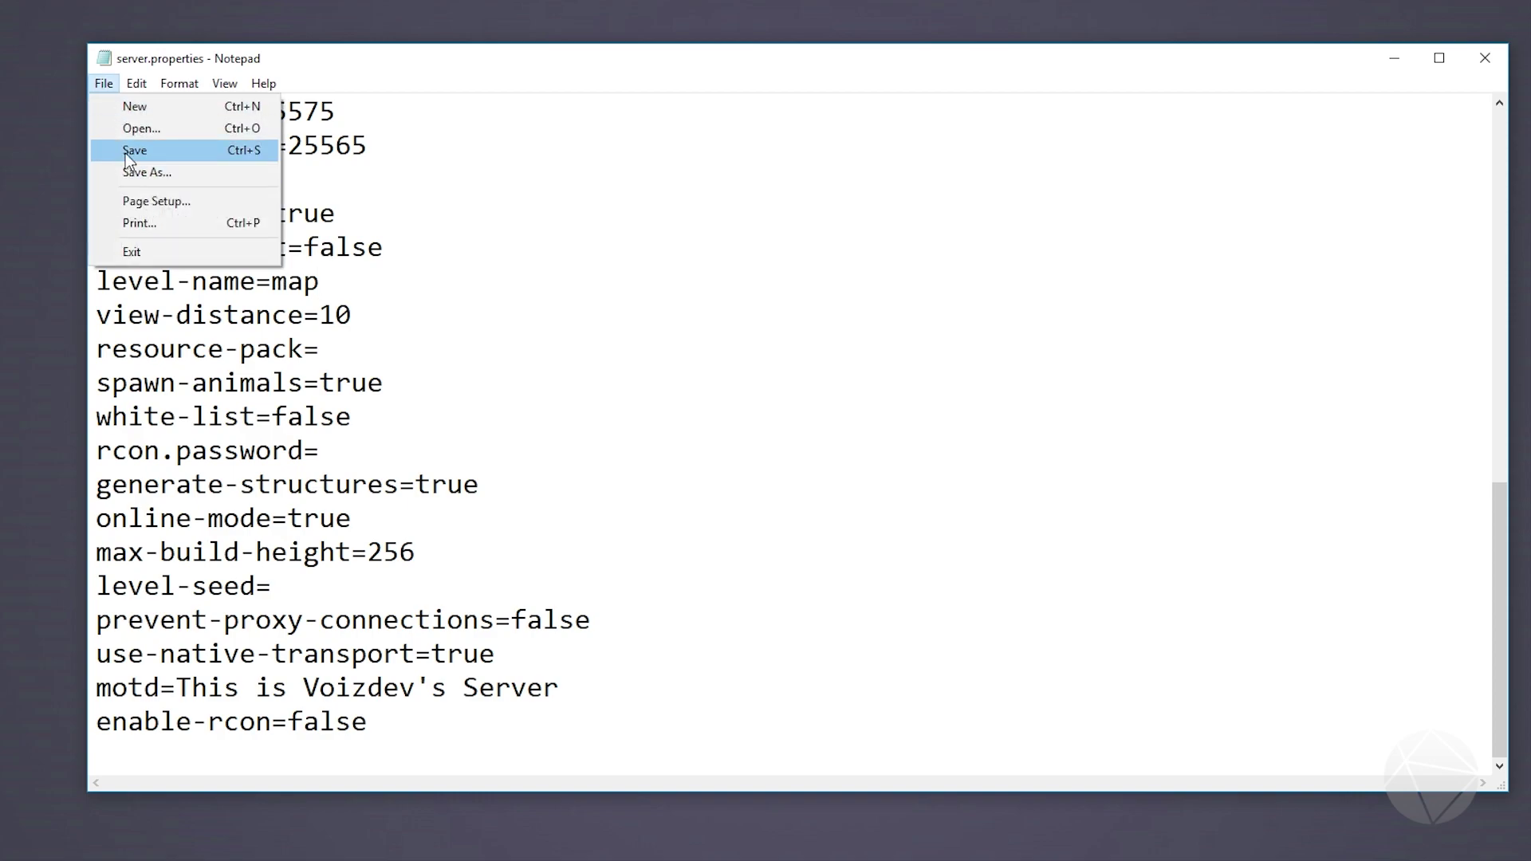
{"action": "left_click", "coordinate": [129, 151]}
{"action": "left_click", "coordinate": [1488, 62]}
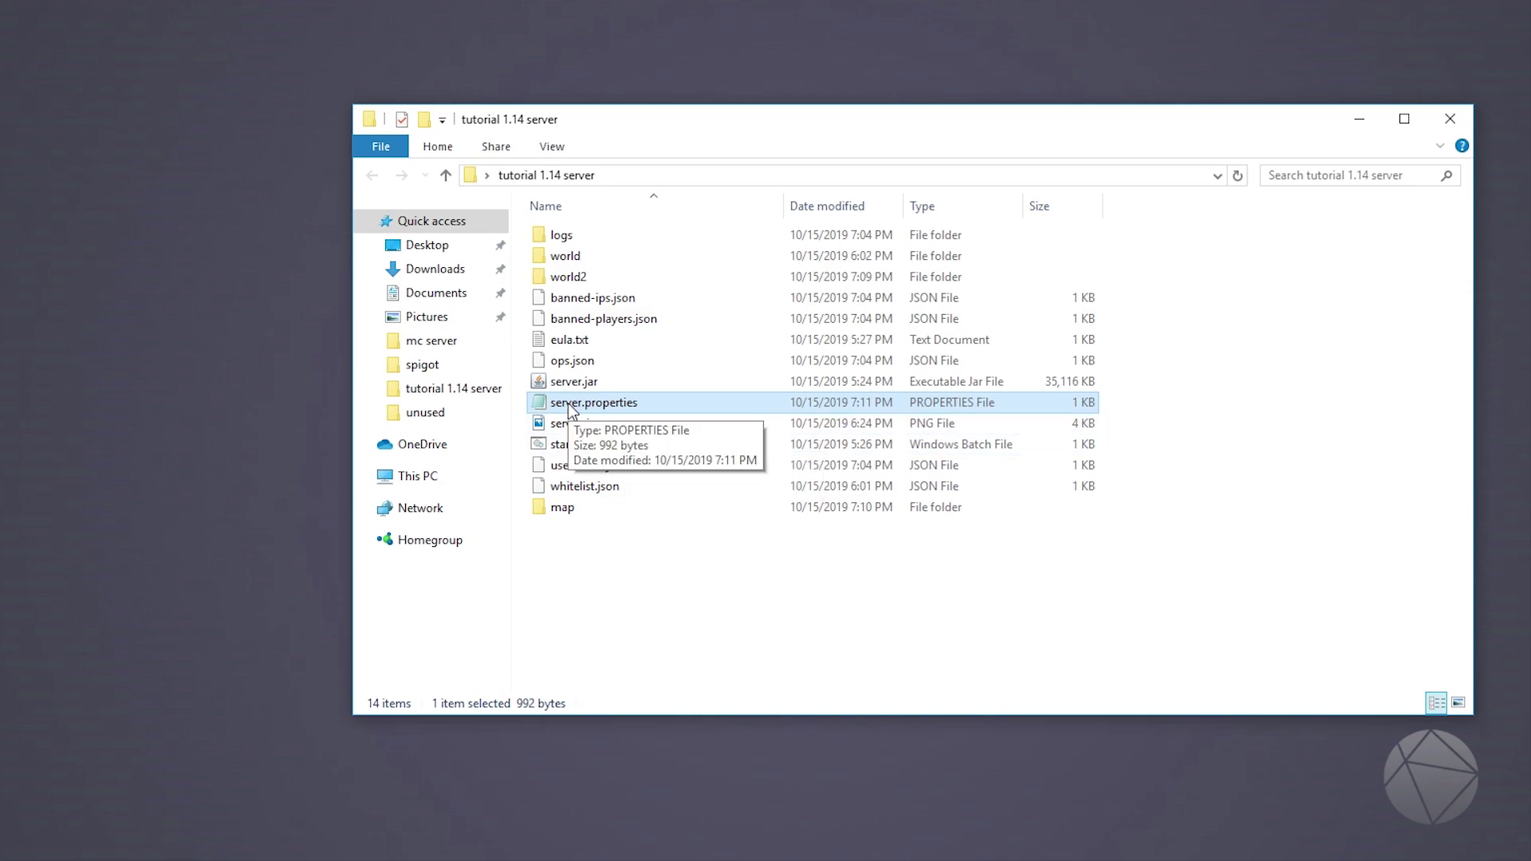
Run start.bat and highlight the log line 'Preparing level "map"'
{"action": "double_click", "coordinate": [559, 444]}
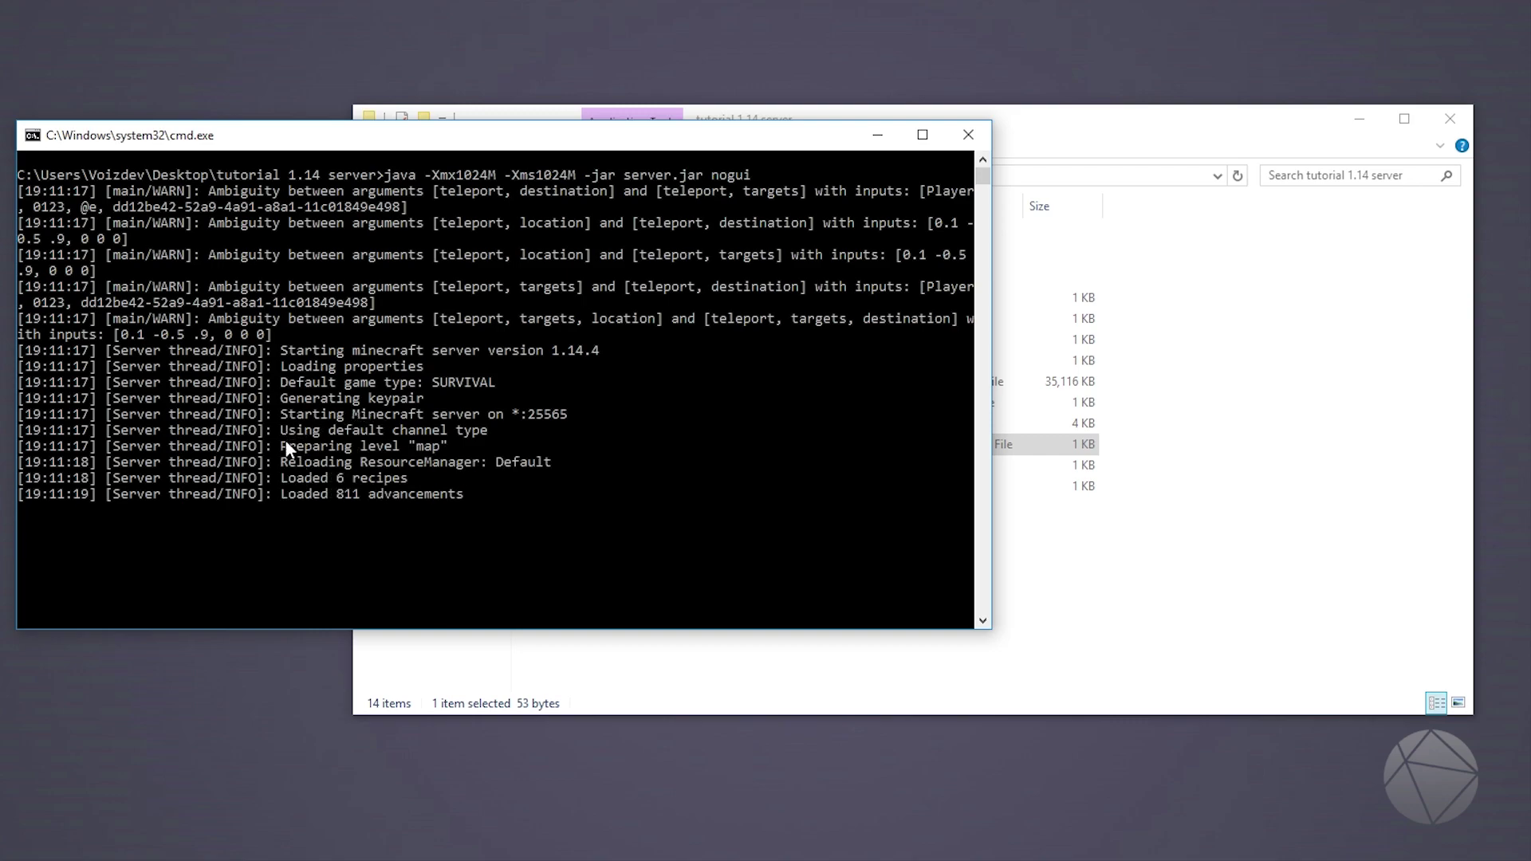
{"action": "left_click_drag", "start_coordinate": [281, 447], "coordinate": [446, 454]}
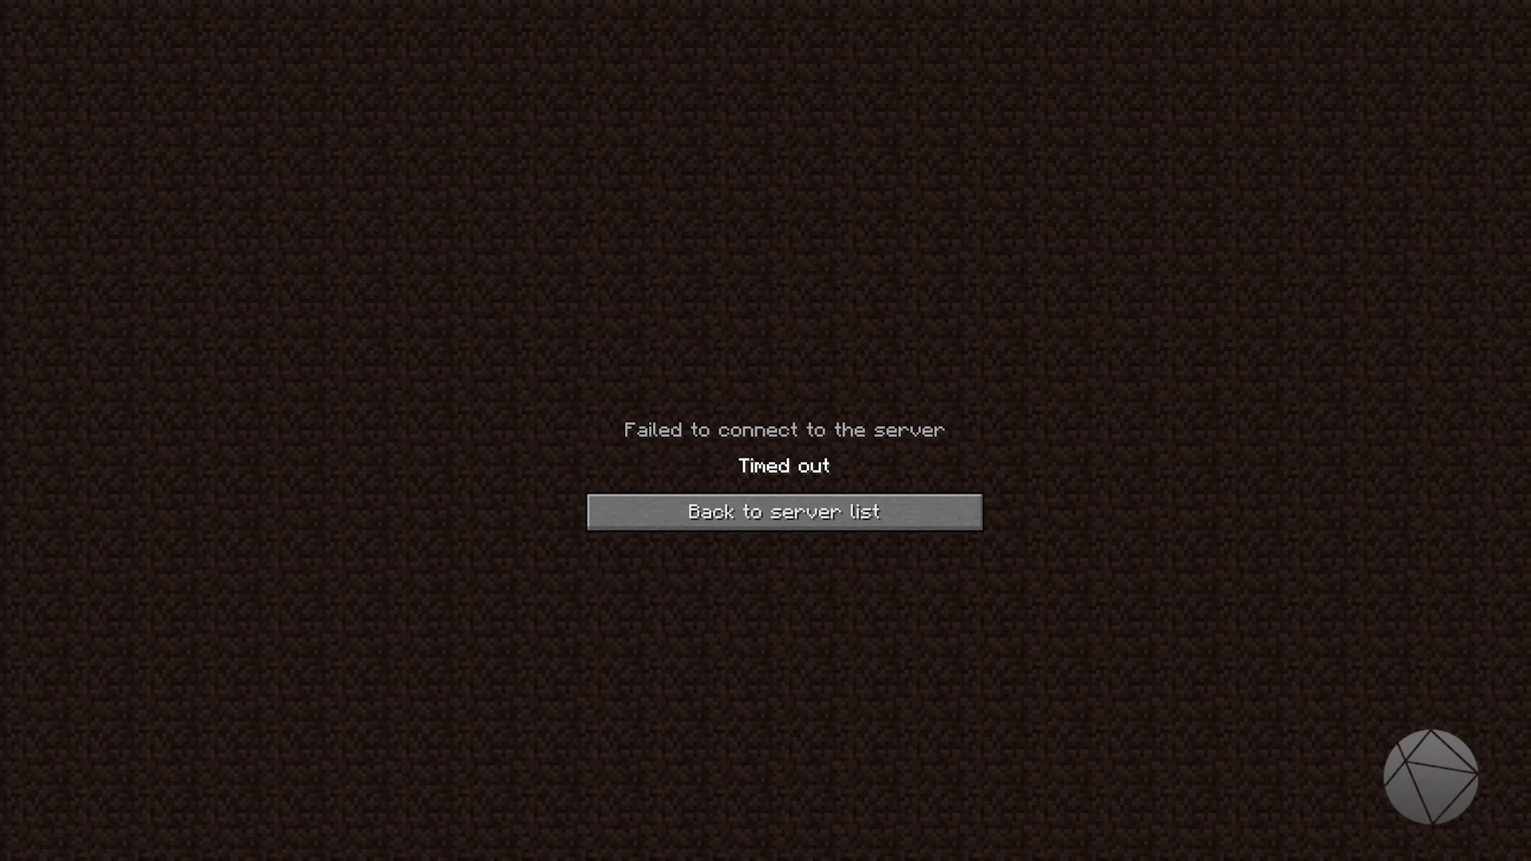
Return to the server list, refresh it, and join Minecraft Server
{"action": "left_click", "coordinate": [830, 493]}
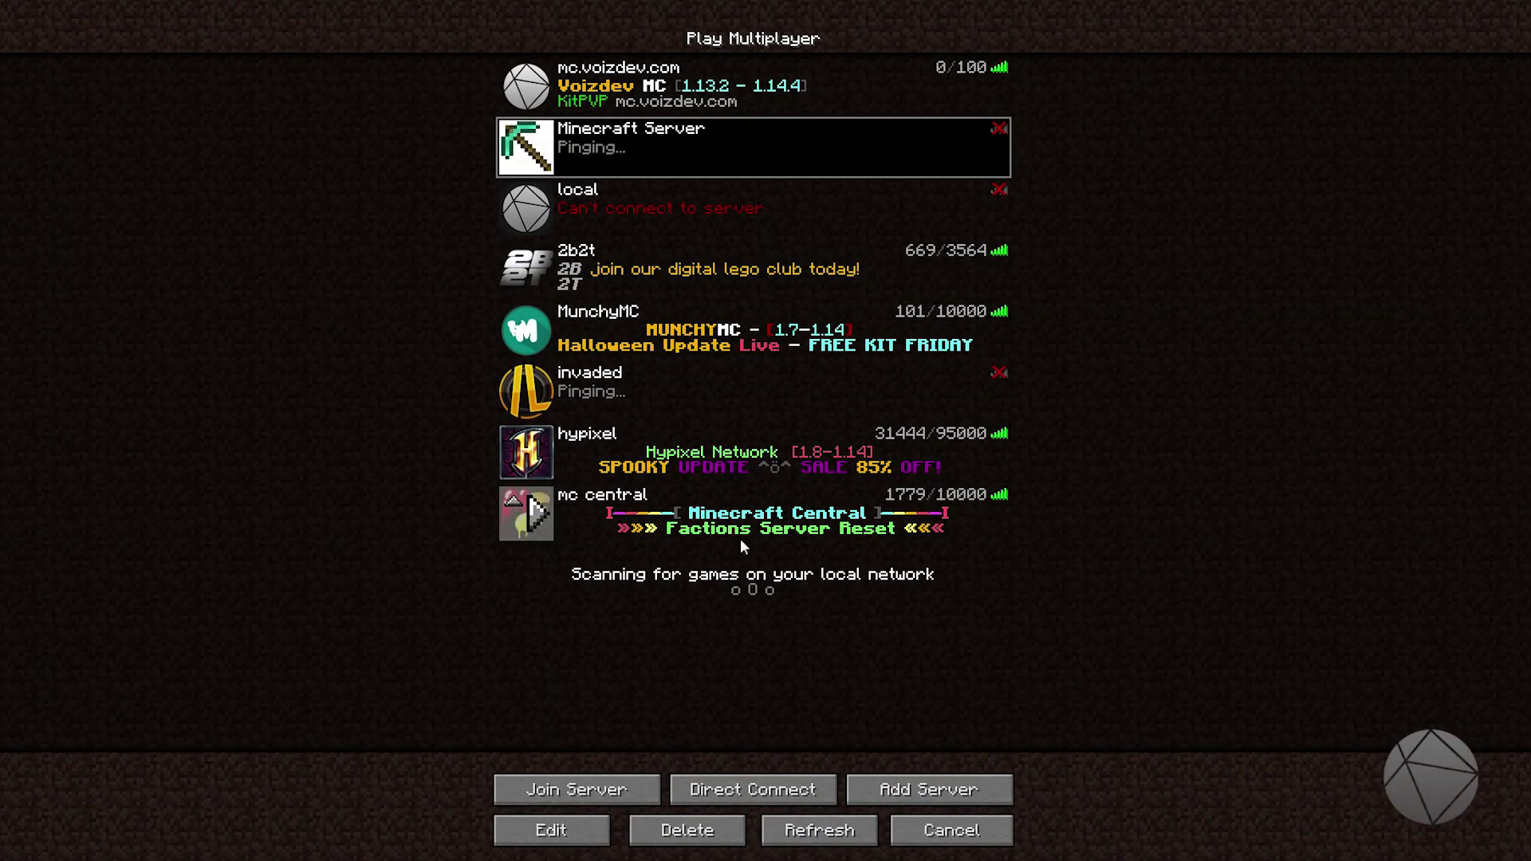
{"action": "left_click", "coordinate": [818, 830]}
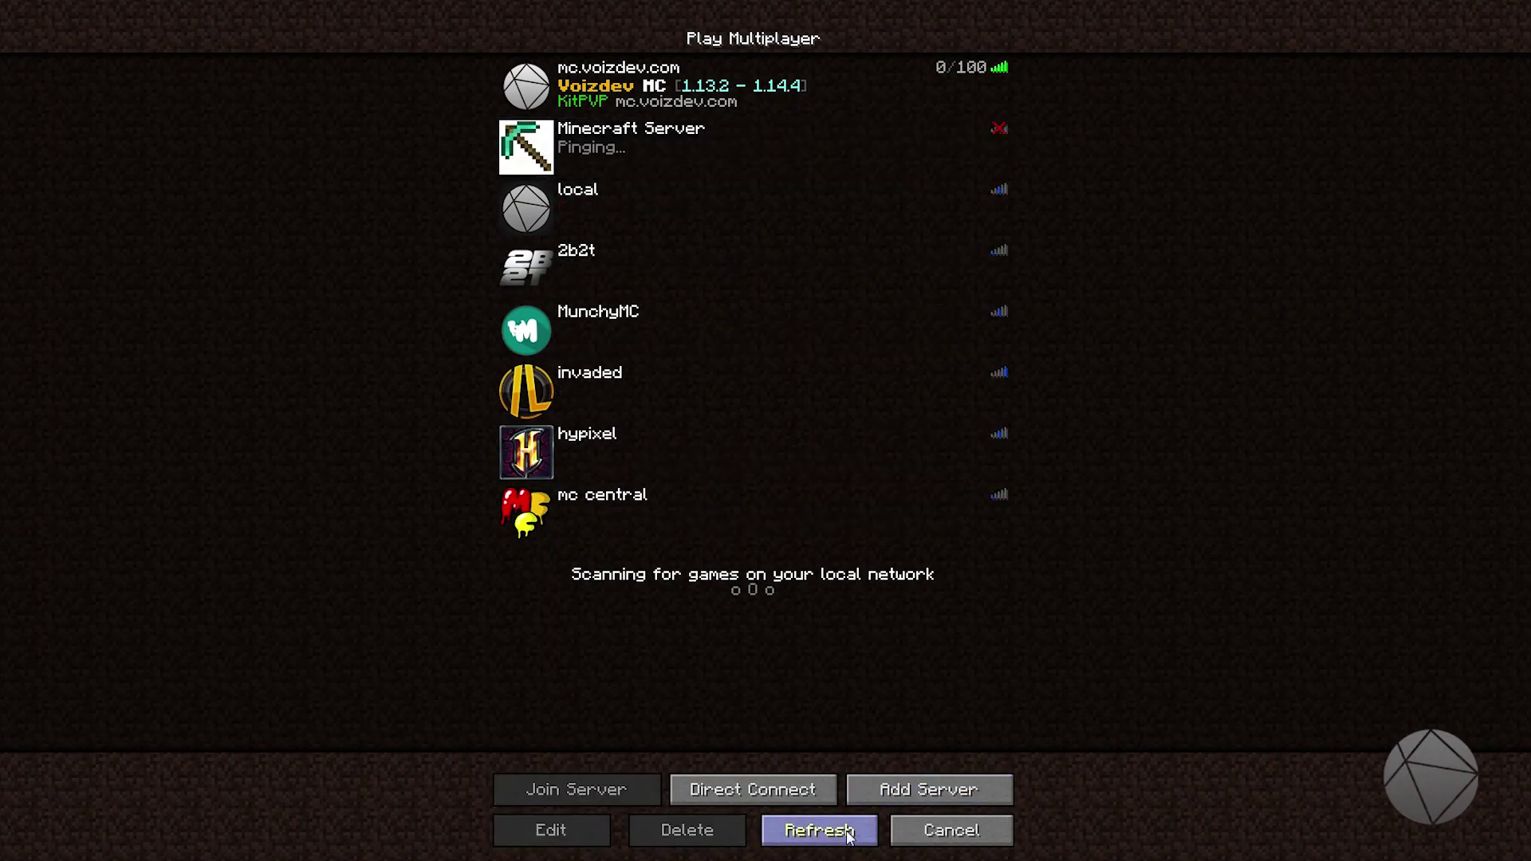
{"action": "left_click", "coordinate": [540, 149]}
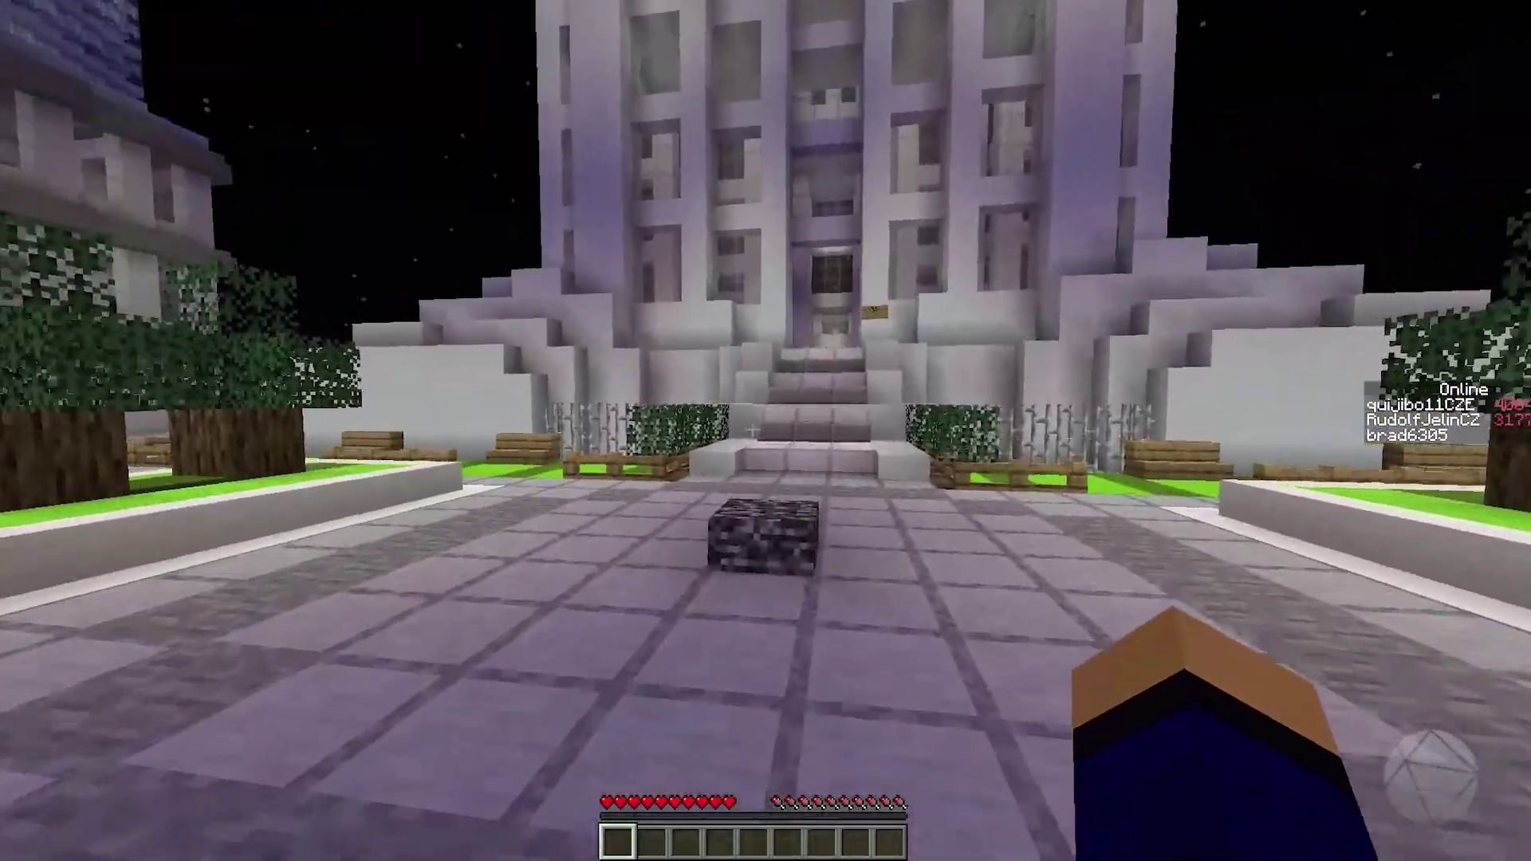
Walk across the plaza and up the stairs into the white tower's hallway
{"action": "key", "text": "w"}
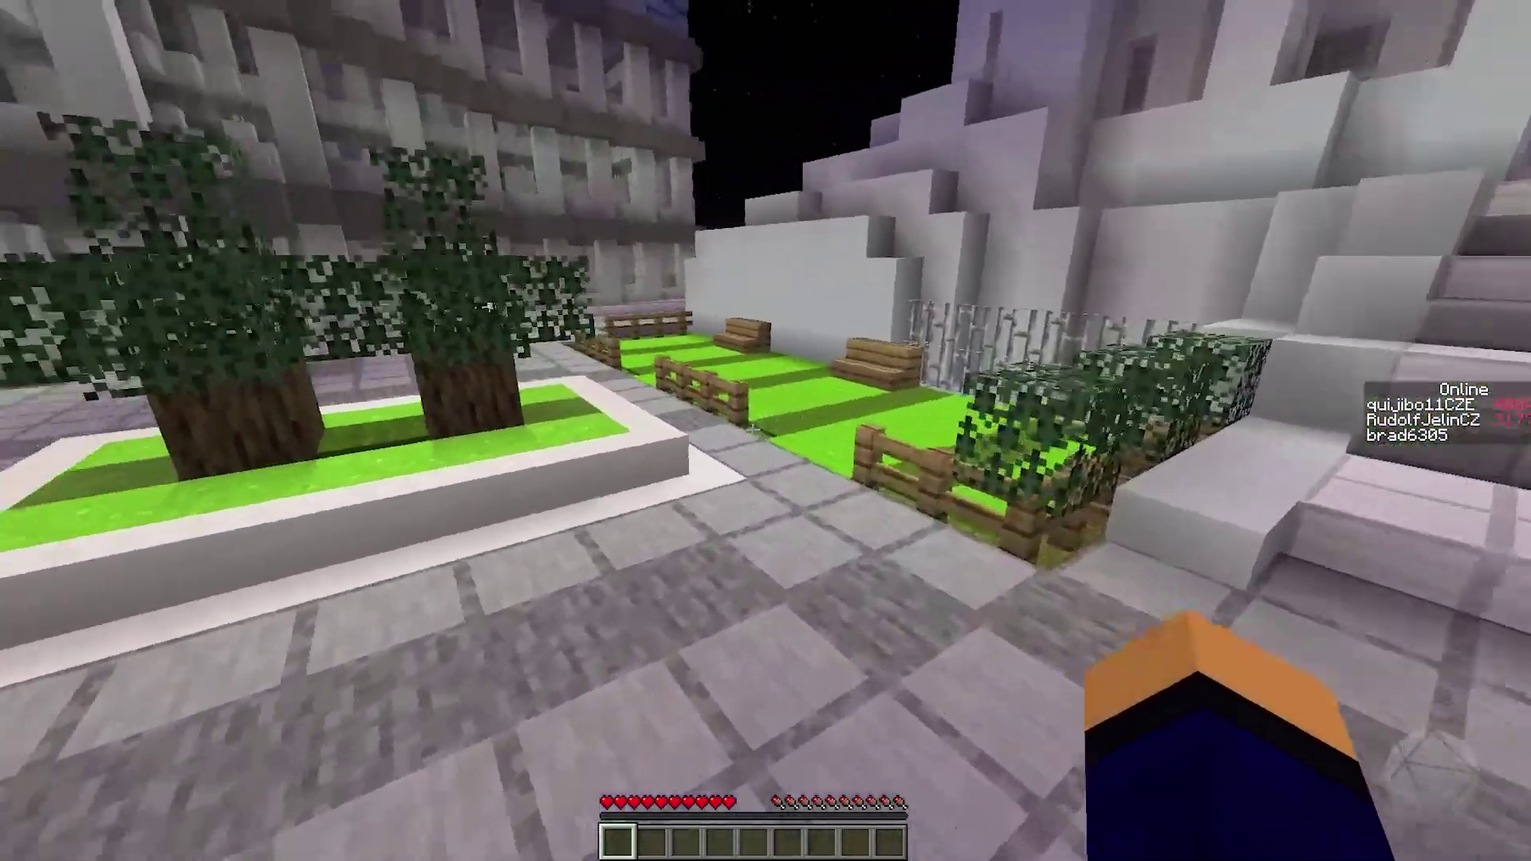
{"action": "key", "text": "w"}
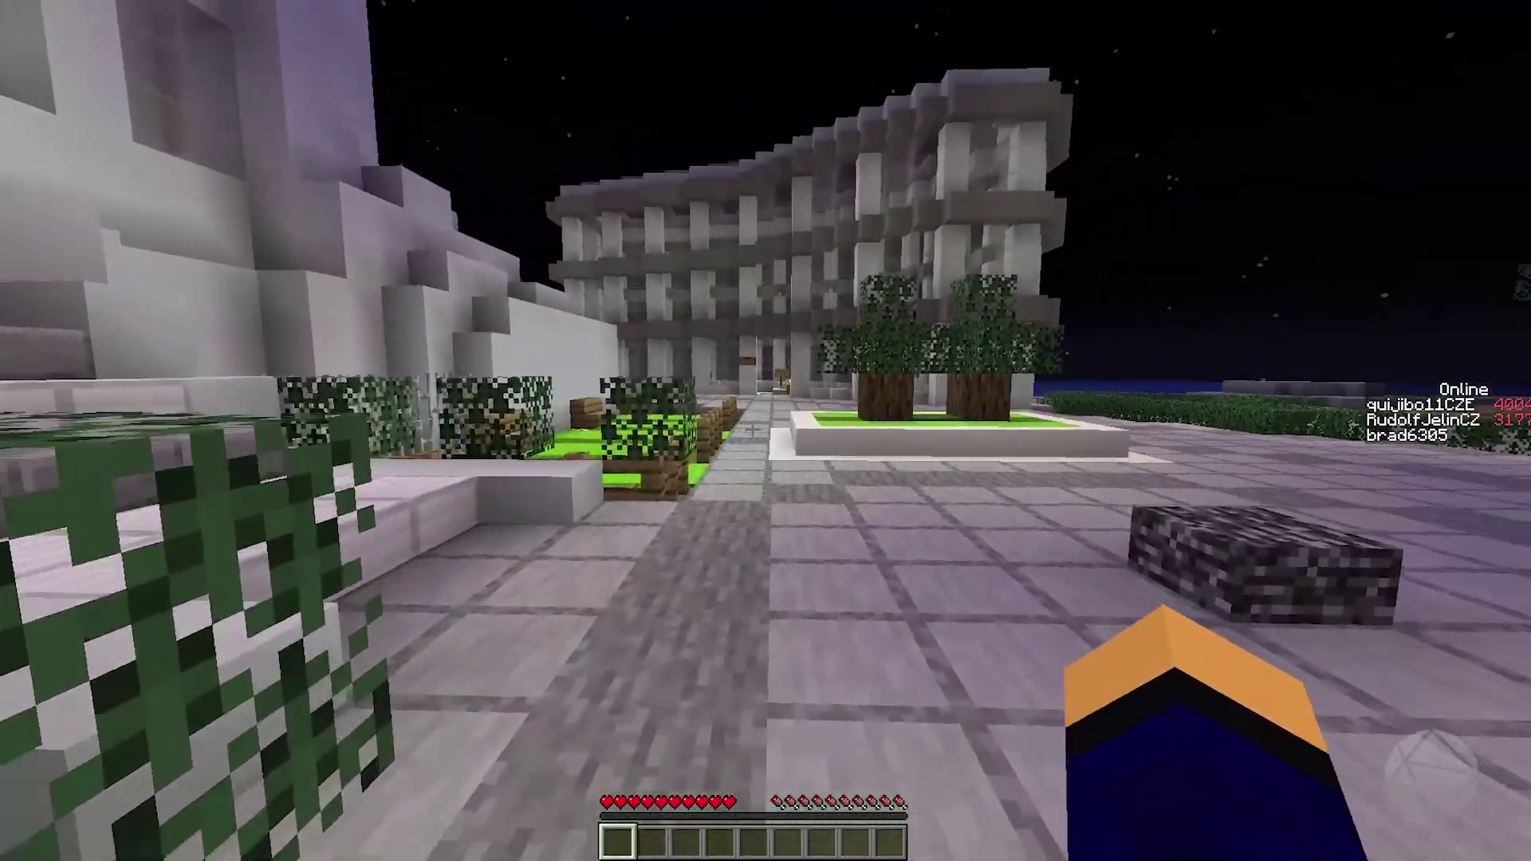
{"action": "key", "text": "w"}
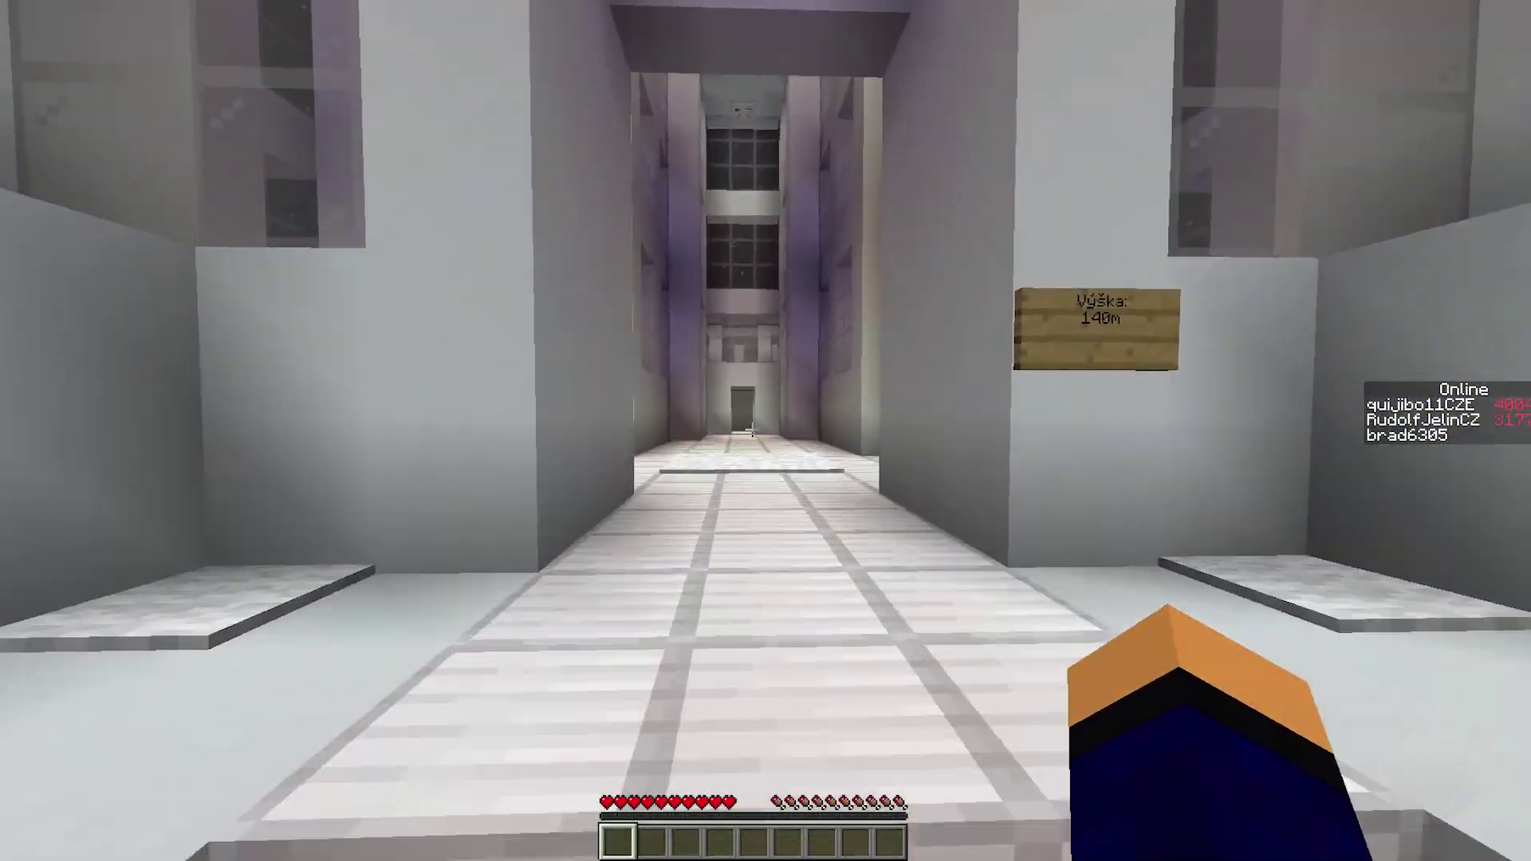
{"action": "key", "text": "w"}
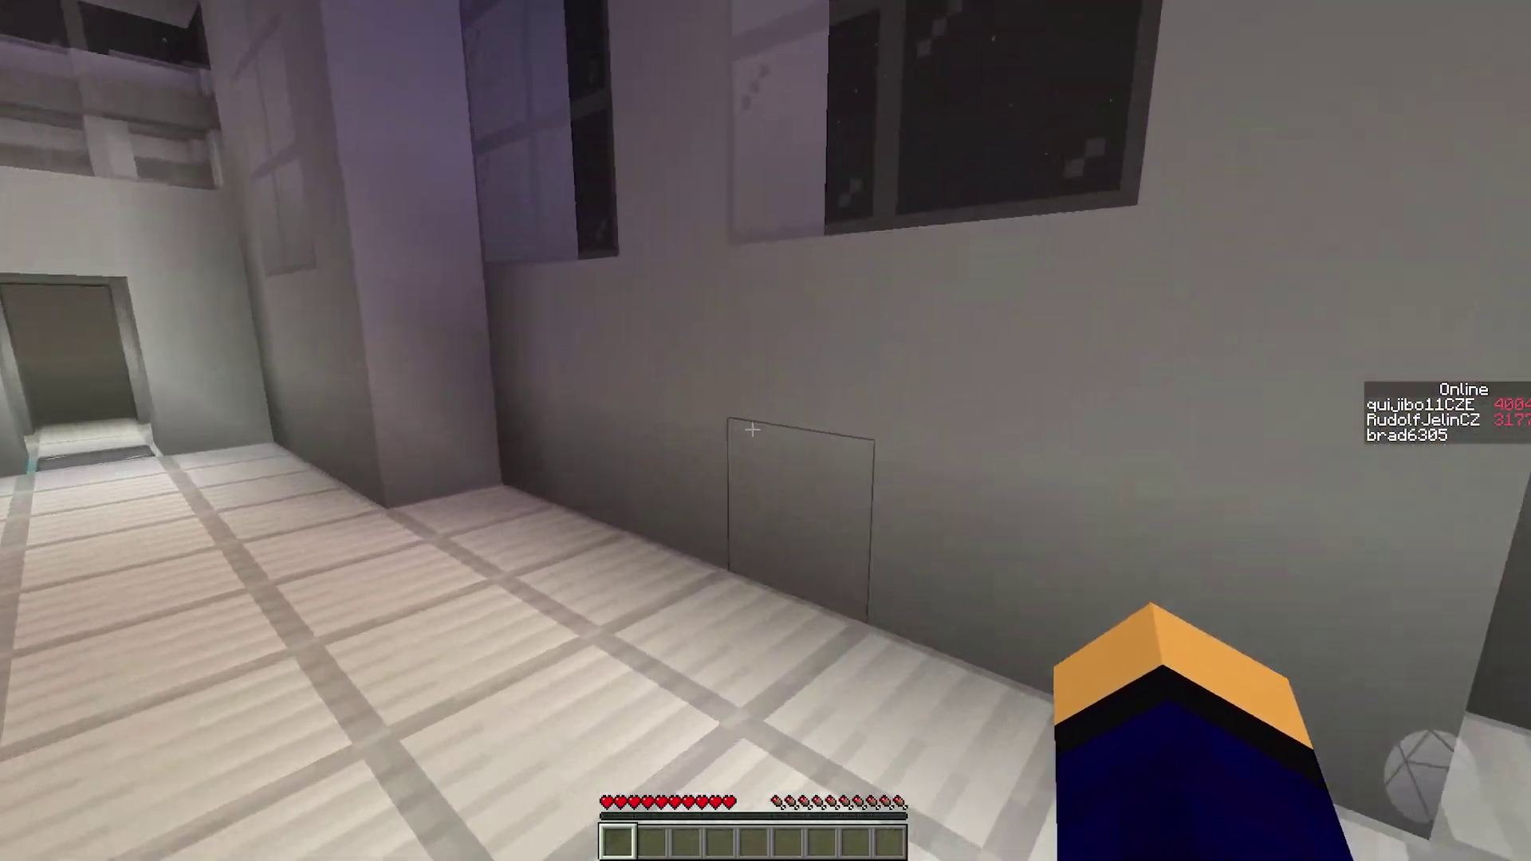
{"action": "key", "text": "w"}
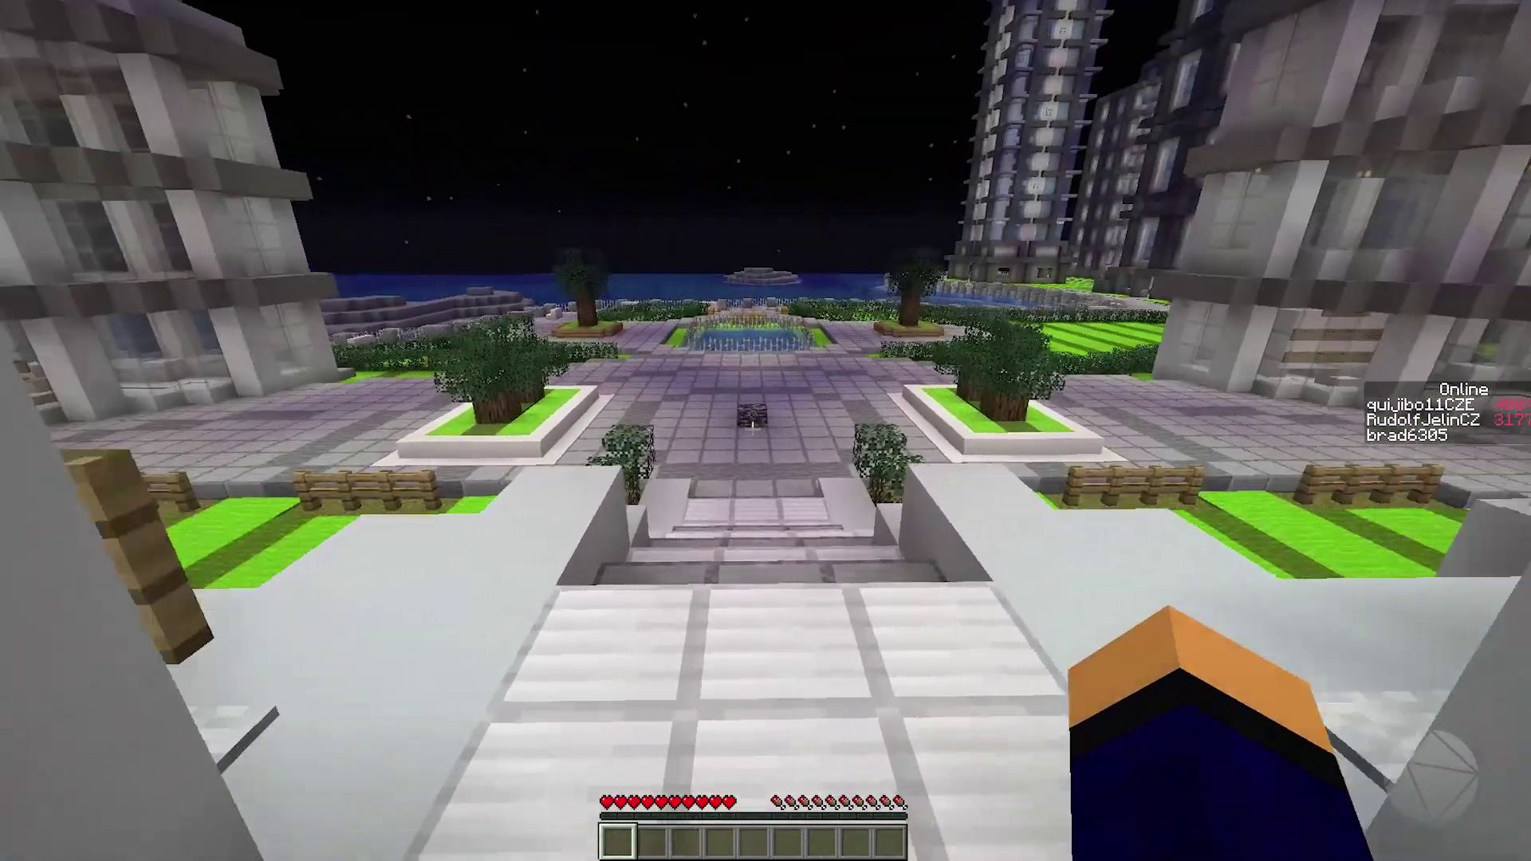
In front-facing third-person view, walk down the stairs and jump across the plaza
{"action": "key", "text": "F5"}
{"action": "key", "text": "F5"}
{"action": "key", "text": "w"}
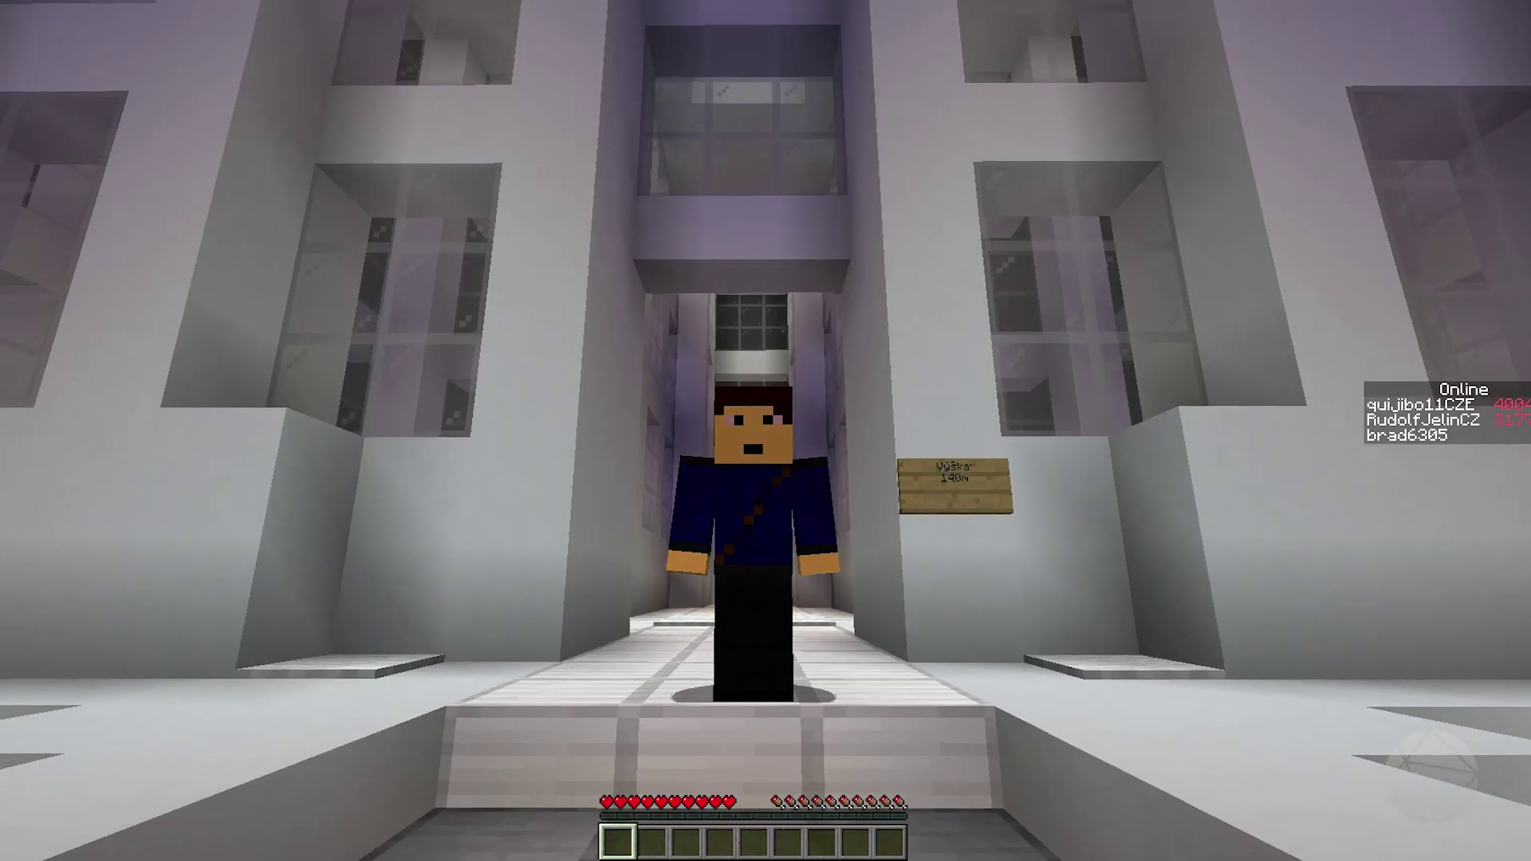
{"action": "key", "text": "w"}
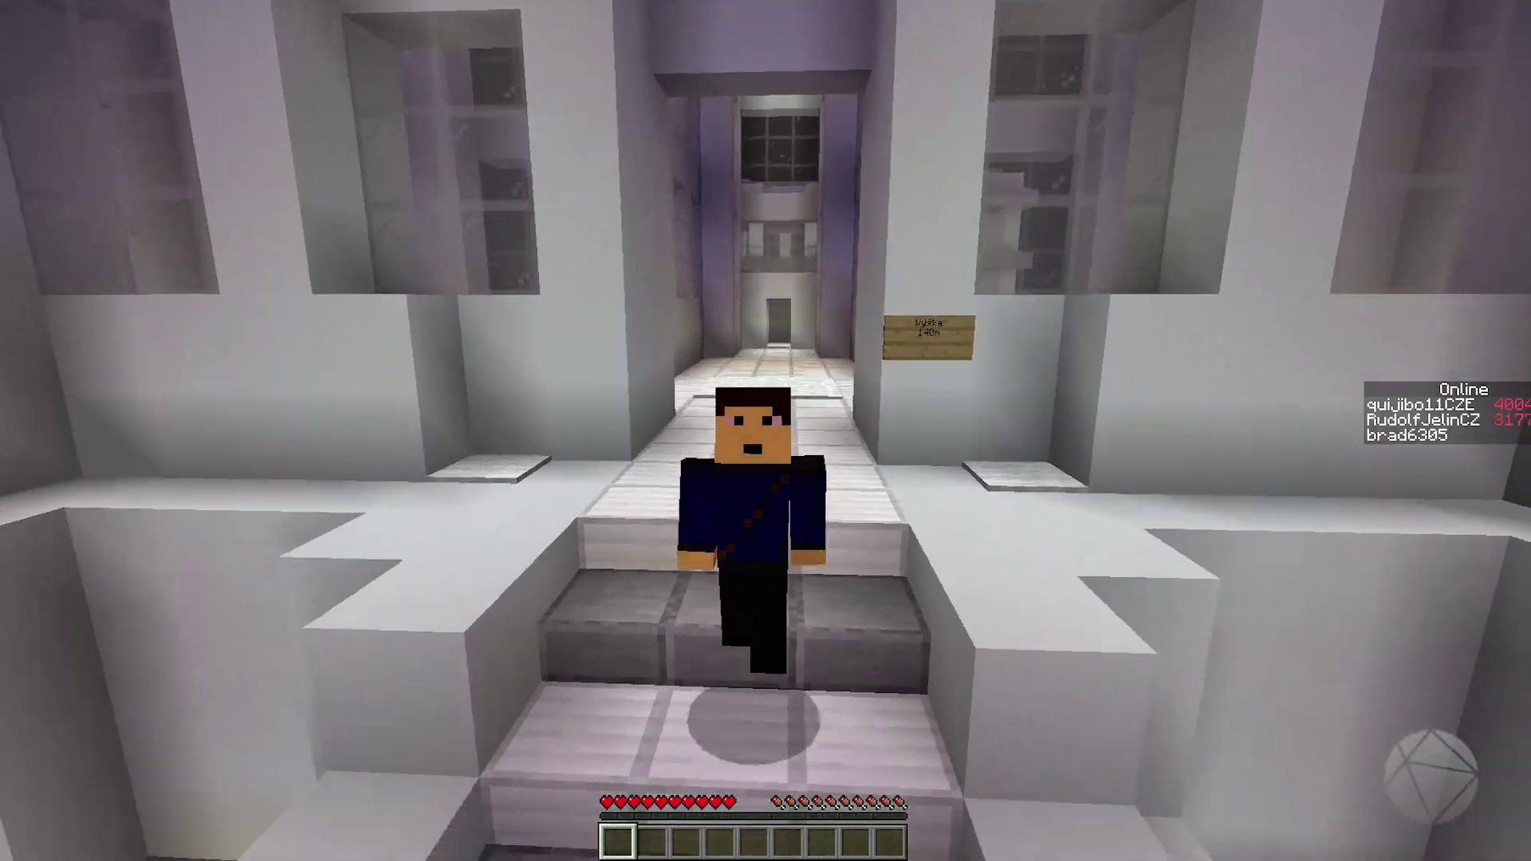
{"action": "key", "text": "w"}
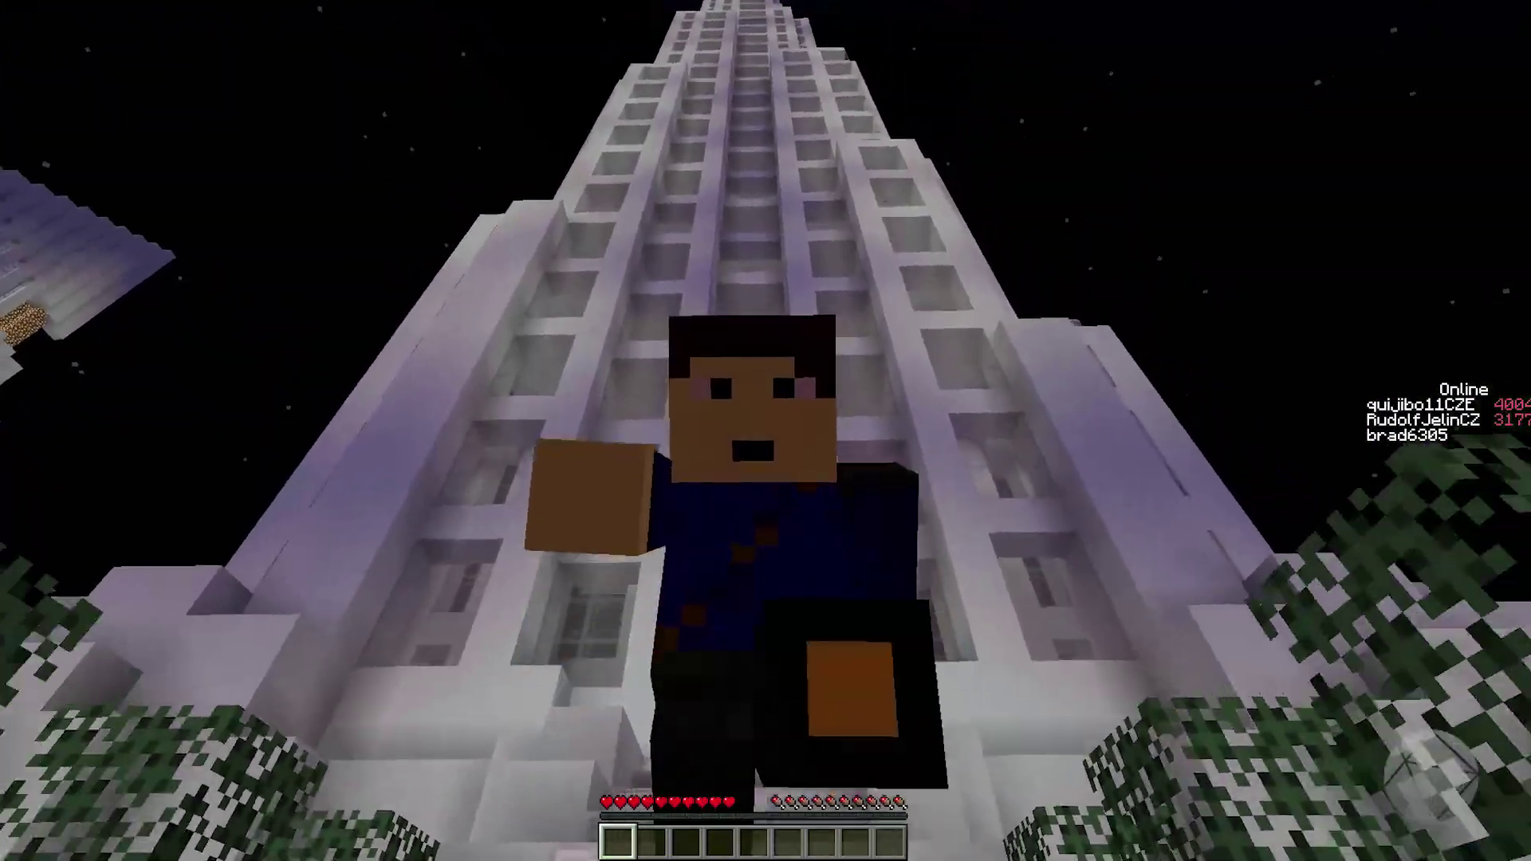
{"action": "key", "text": "w"}
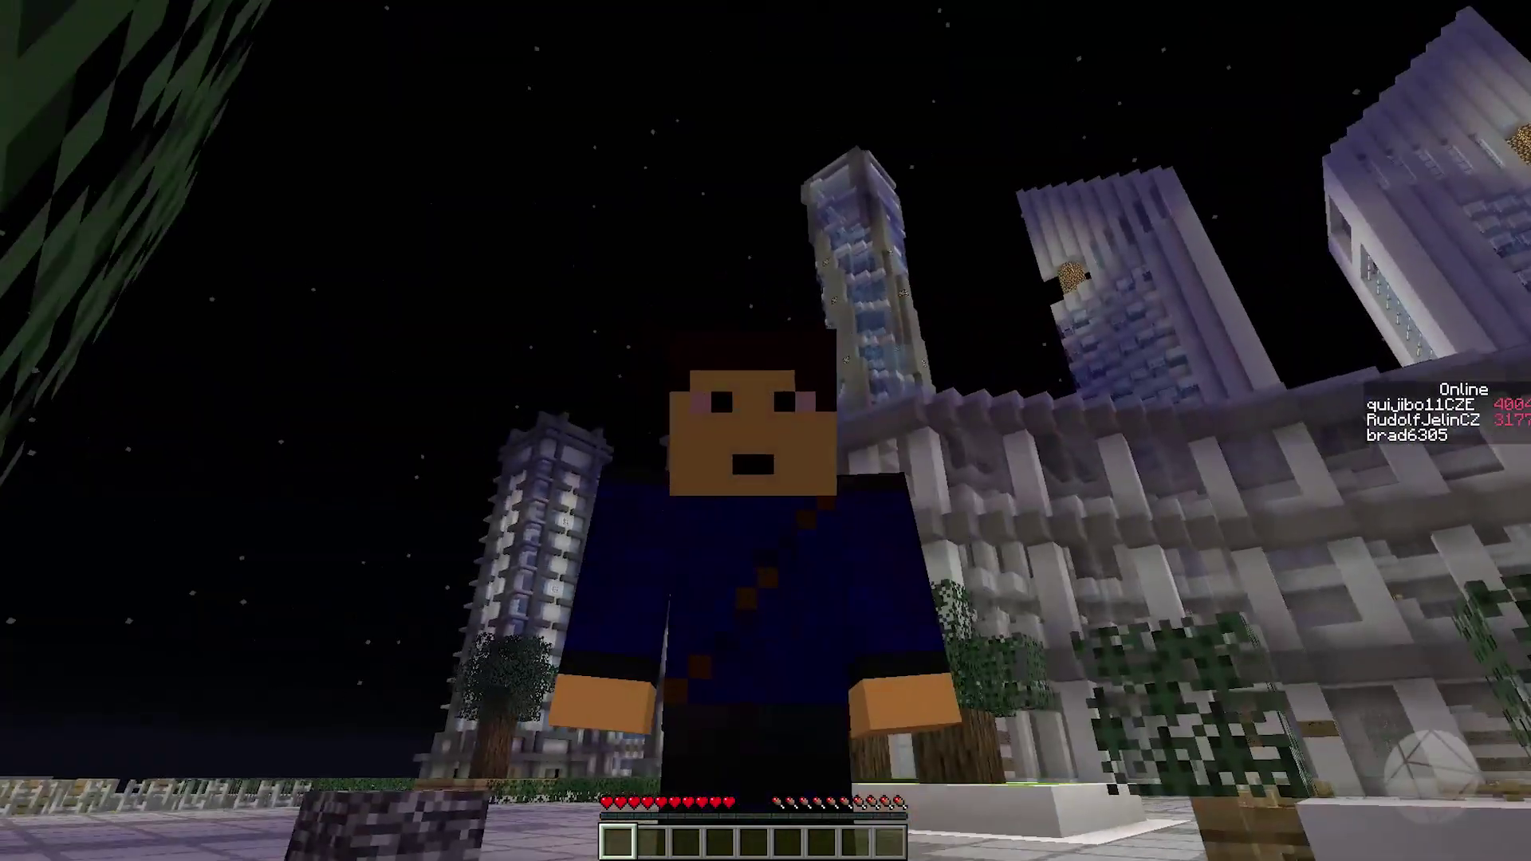
{"action": "key", "text": "w"}
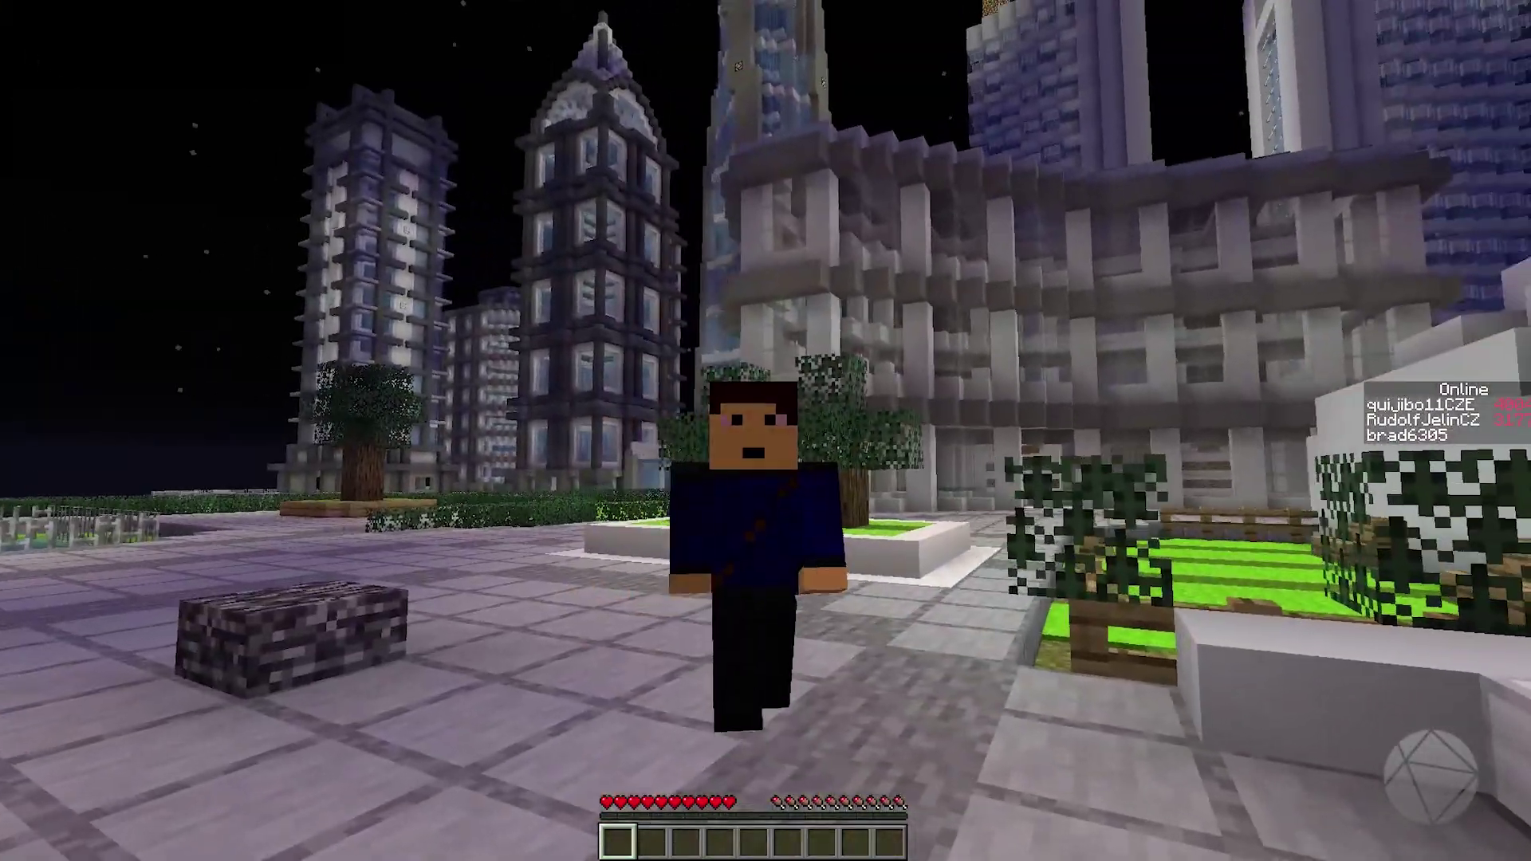
{"action": "key", "text": "w"}
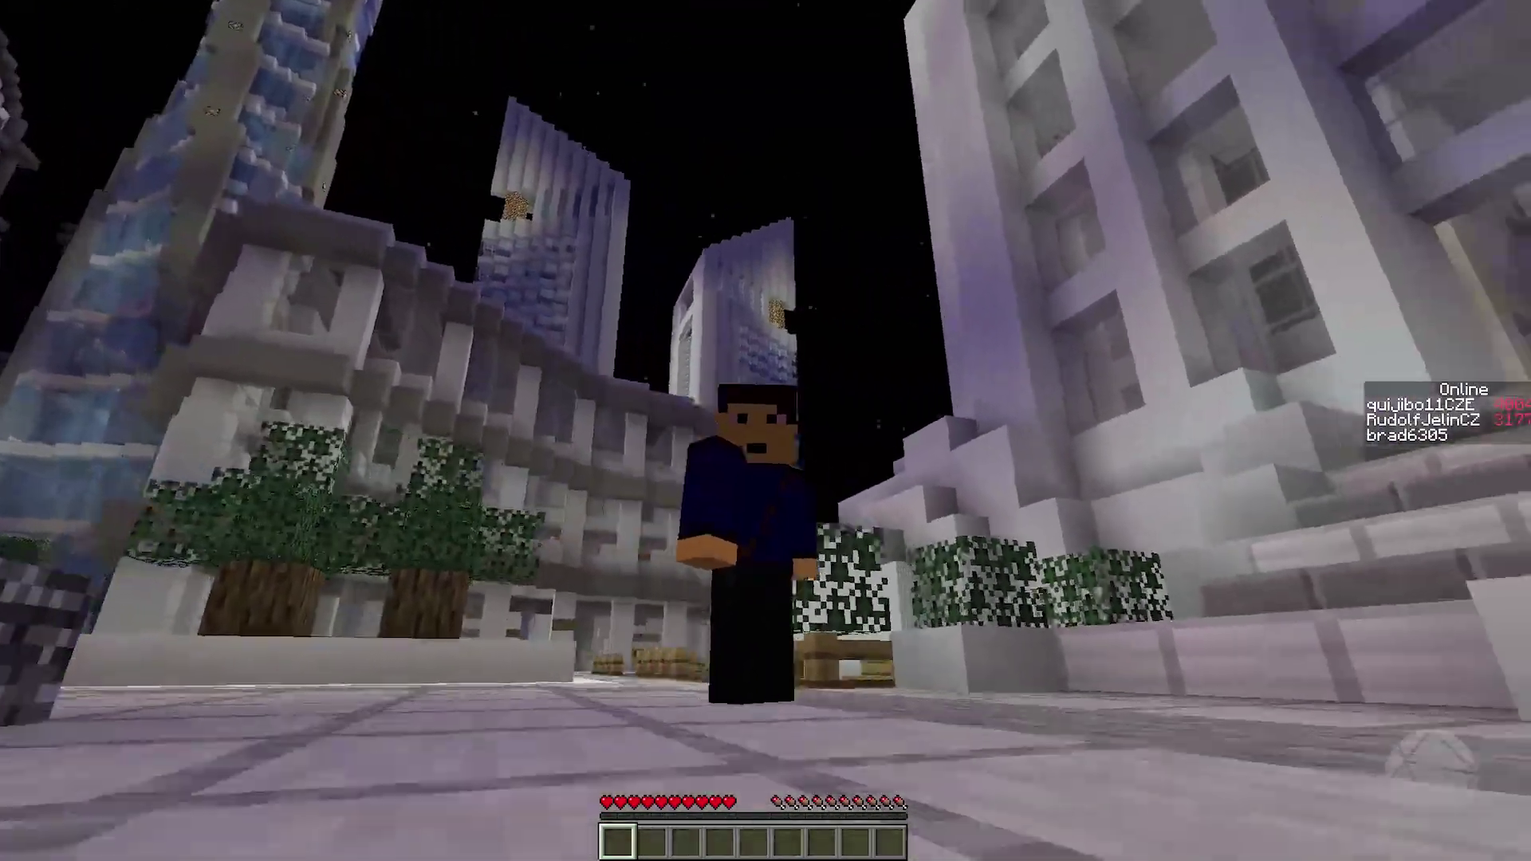
{"action": "key", "text": "w"}
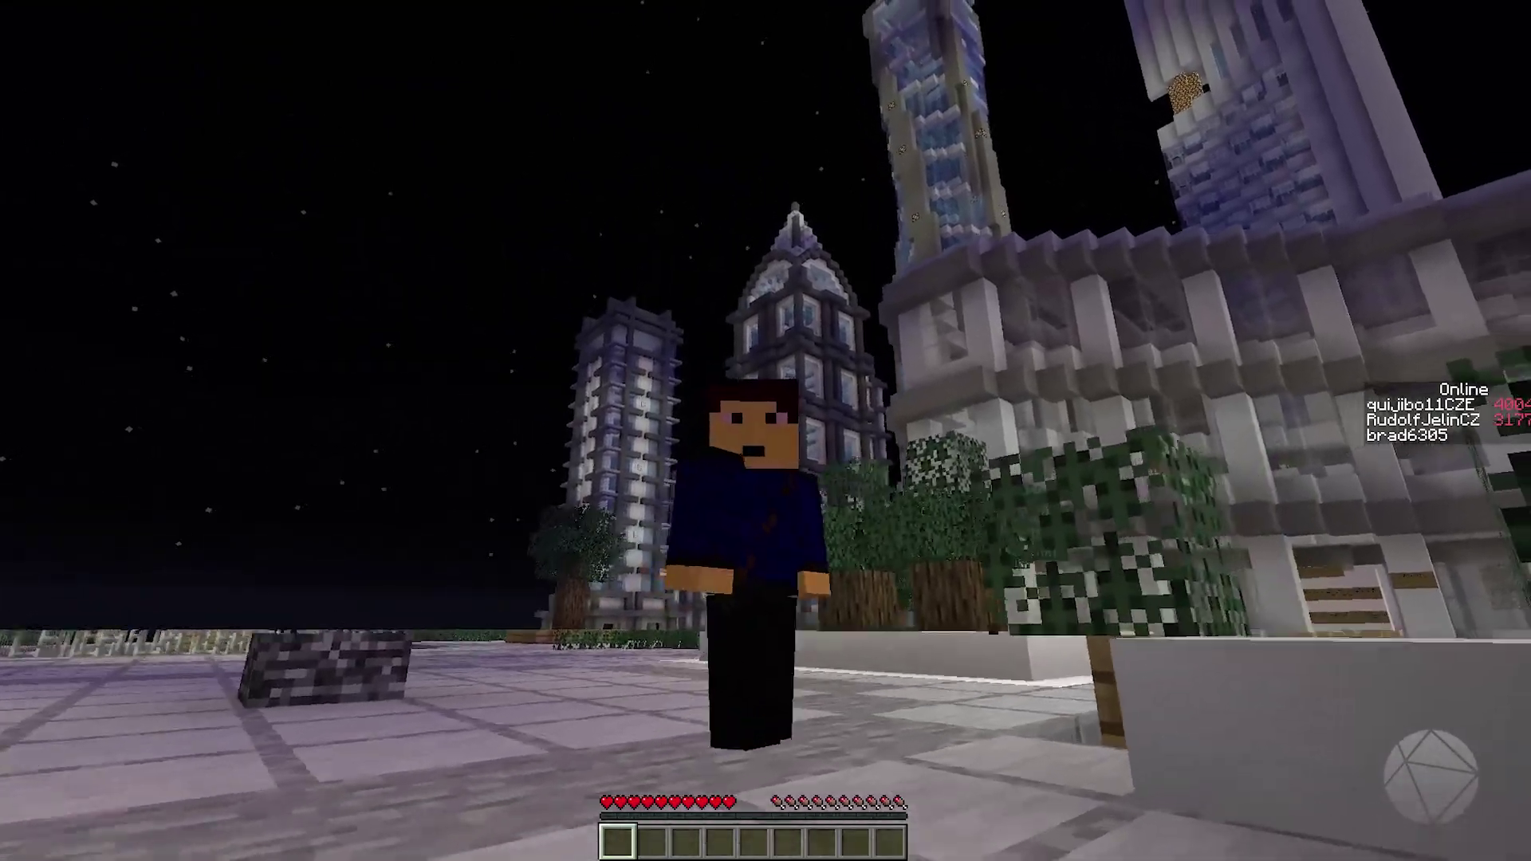
{"action": "key", "text": "w"}
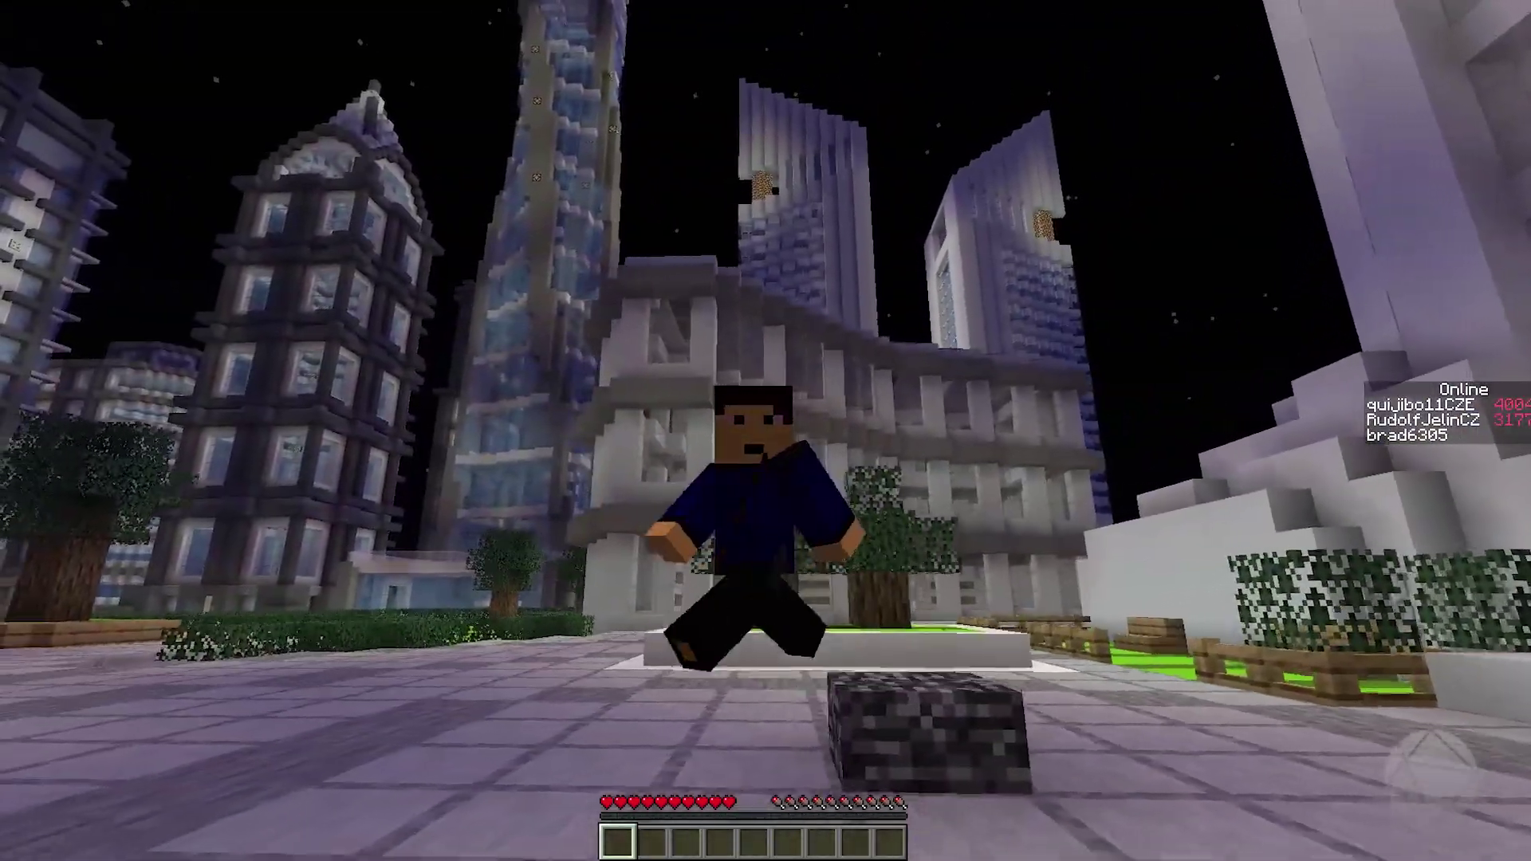